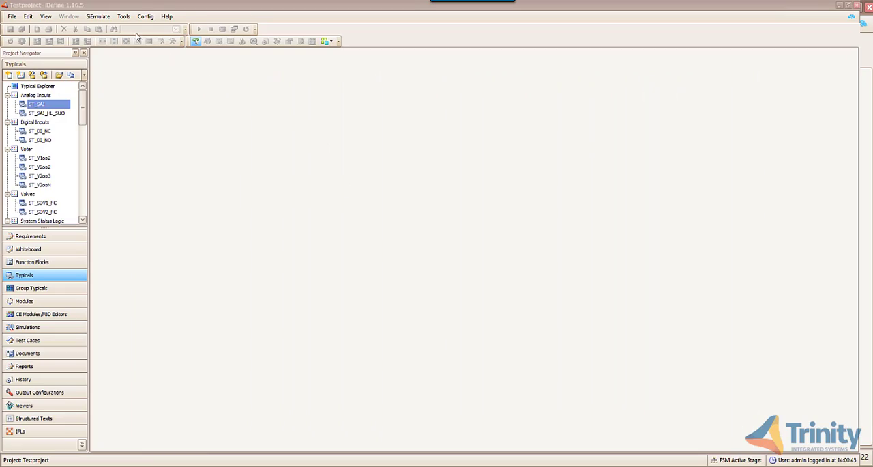
# - Start a Client IO import from Sample_Project_IO_List.xls in Downloads, keep the FlatClientIO table, and proceed to field mapping
pyautogui.click(124, 18)
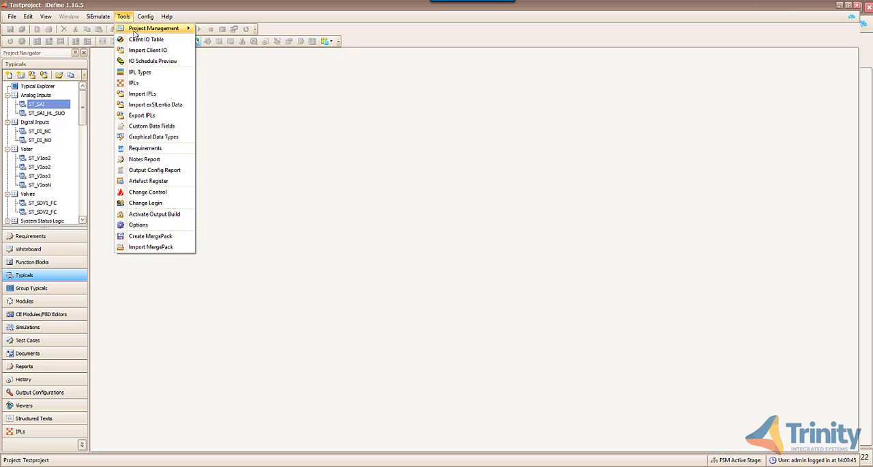
pyautogui.click(145, 51)
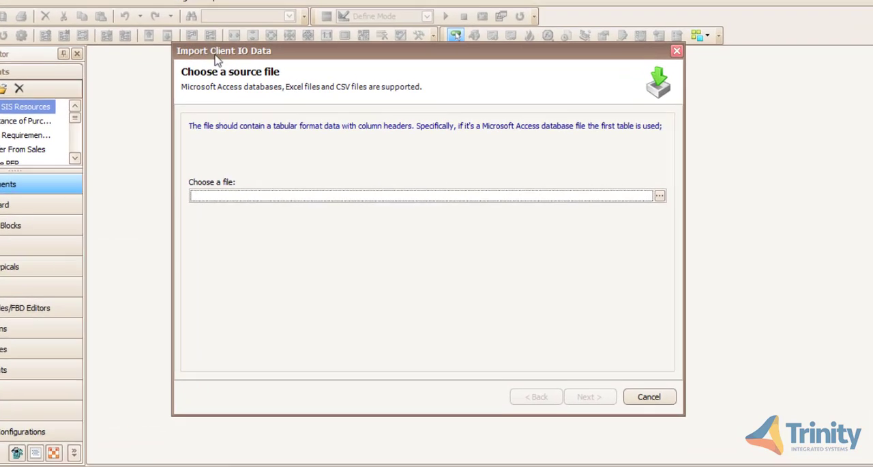
pyautogui.click(672, 191)
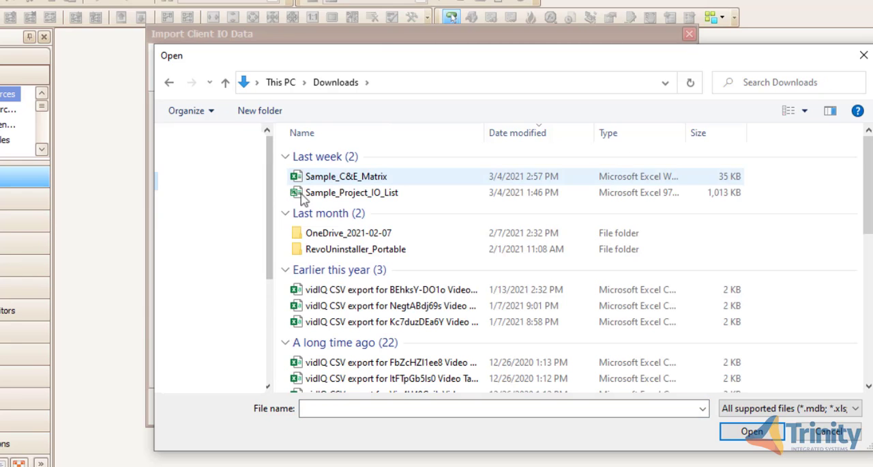
pyautogui.click(328, 192)
pyautogui.click(749, 432)
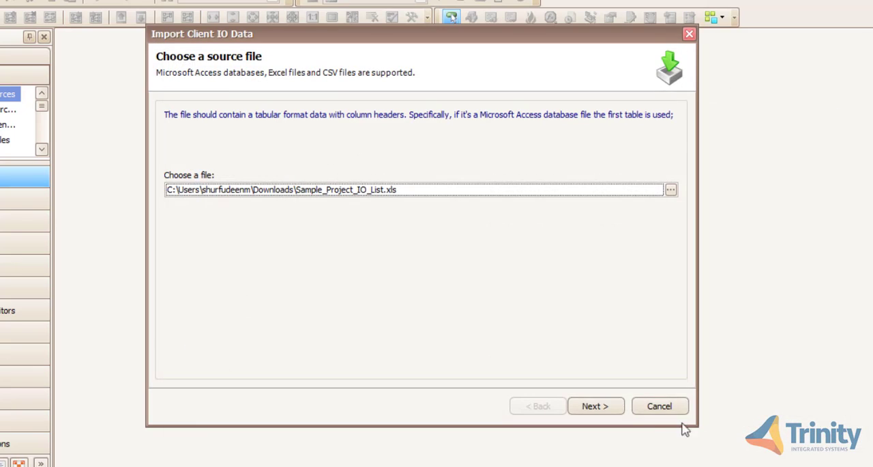
pyautogui.click(593, 406)
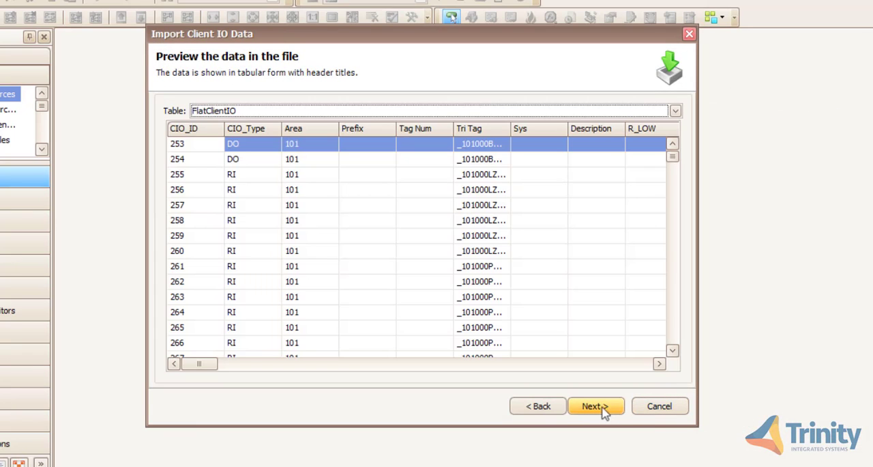
pyautogui.click(591, 411)
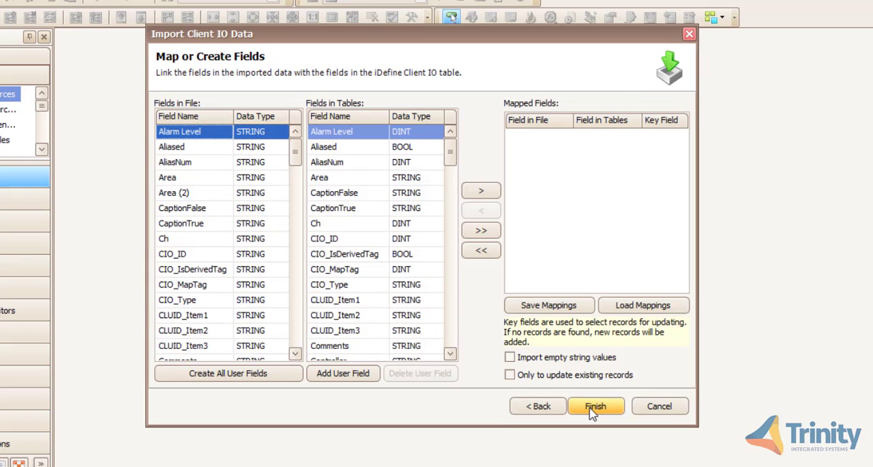
# - Add a user field named VOT_IN1 with data type STRING to the Client IO table fields
pyautogui.scroll(-12, 285, 264)
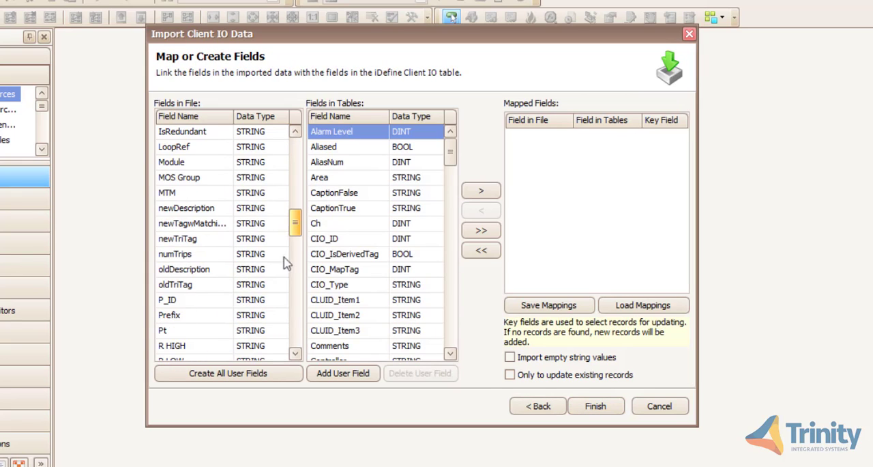
pyautogui.scroll(-15, 285, 265)
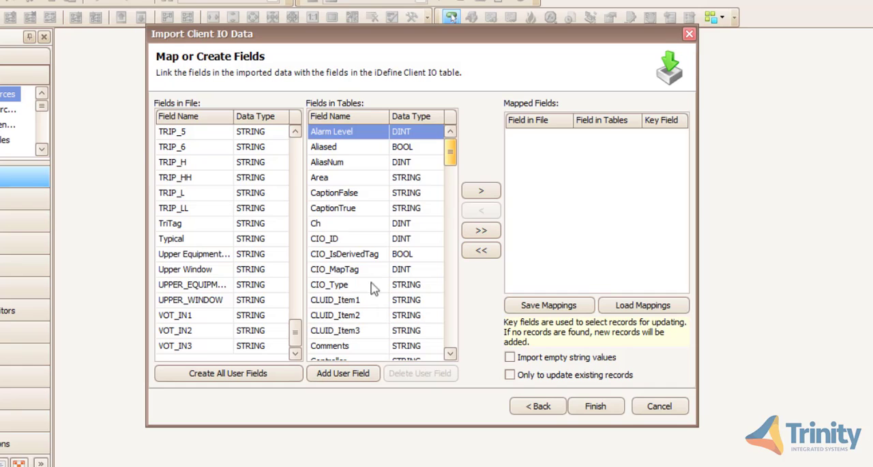
pyautogui.moveTo(452, 163); pyautogui.dragTo(436, 341)
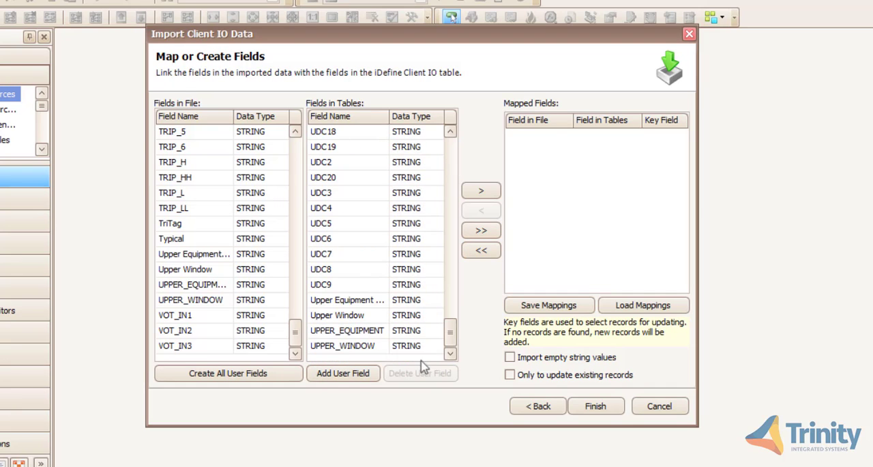
pyautogui.click(349, 376)
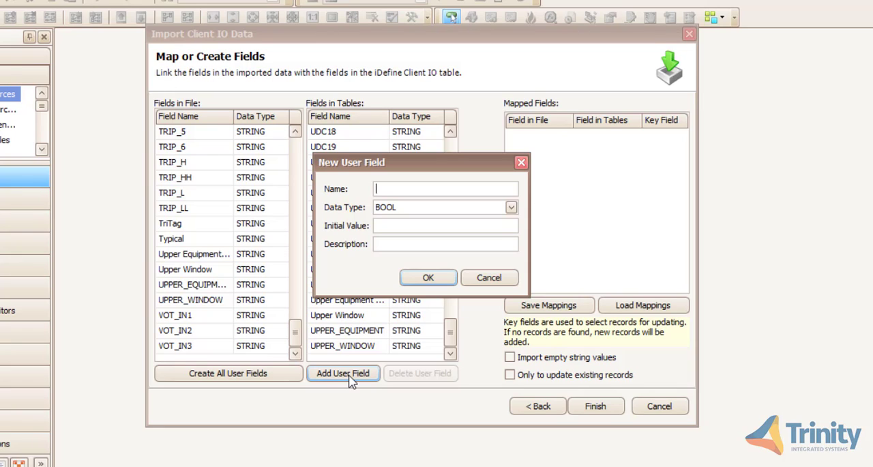
pyautogui.write('VOT_IN1')
pyautogui.click(511, 207)
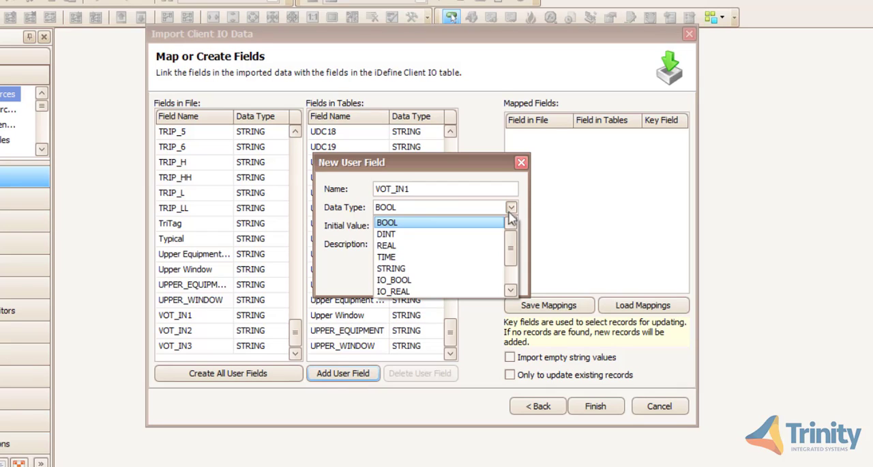
pyautogui.click(433, 269)
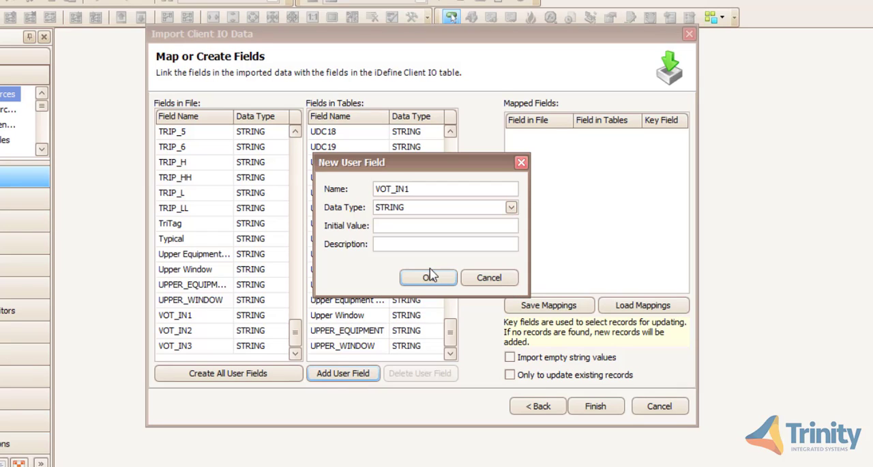
pyautogui.click(440, 280)
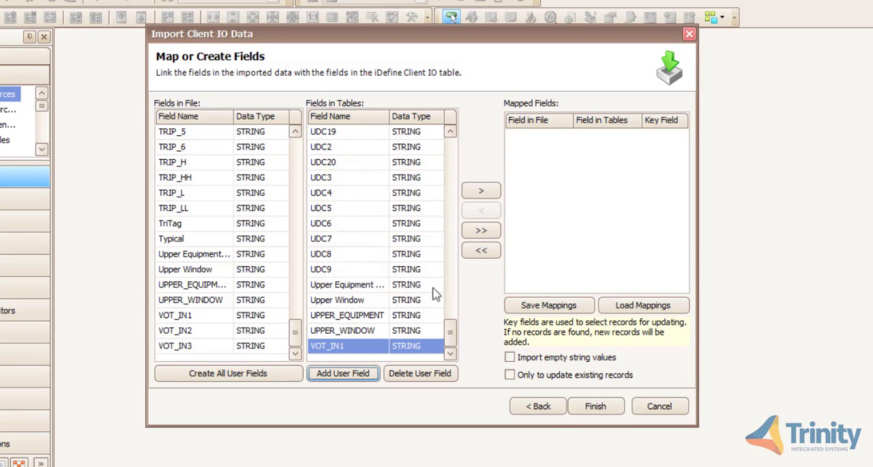
# - Add a second user field named VOT_IN2 with data type STRING
pyautogui.click(362, 378)
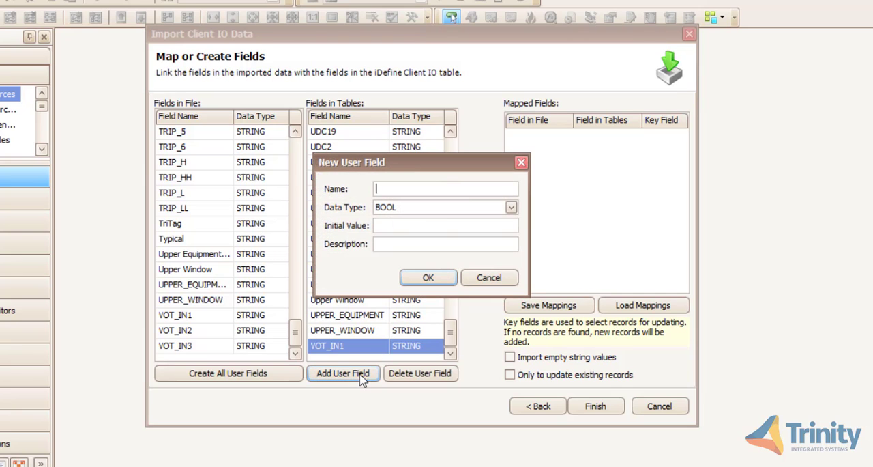
pyautogui.write('VOT_IN2')
pyautogui.click(511, 207)
pyautogui.click(397, 263)
pyautogui.click(448, 283)
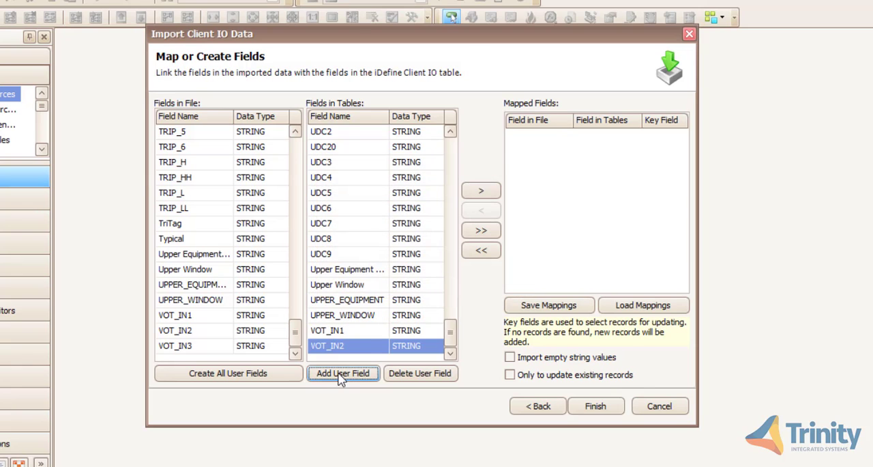
# - Add a third user field named VOT_IN3 with data type STRING
pyautogui.click(341, 379)
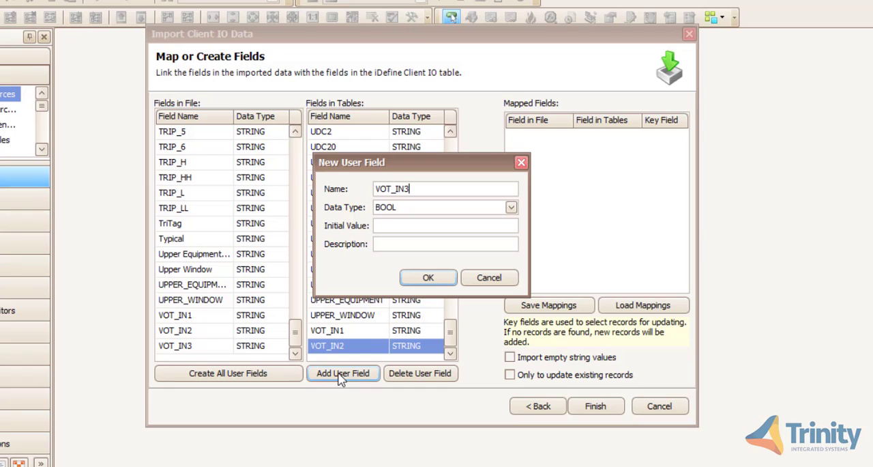
pyautogui.write('VOT_IN3')
pyautogui.click(510, 206)
pyautogui.click(397, 263)
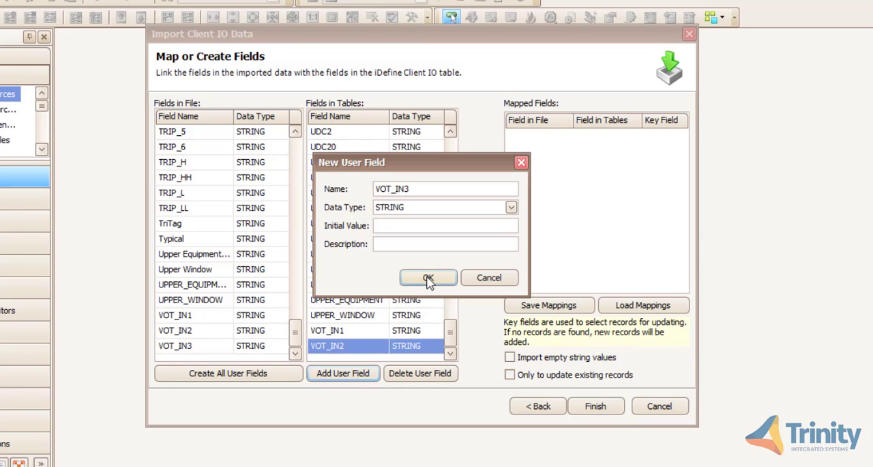
pyautogui.click(429, 279)
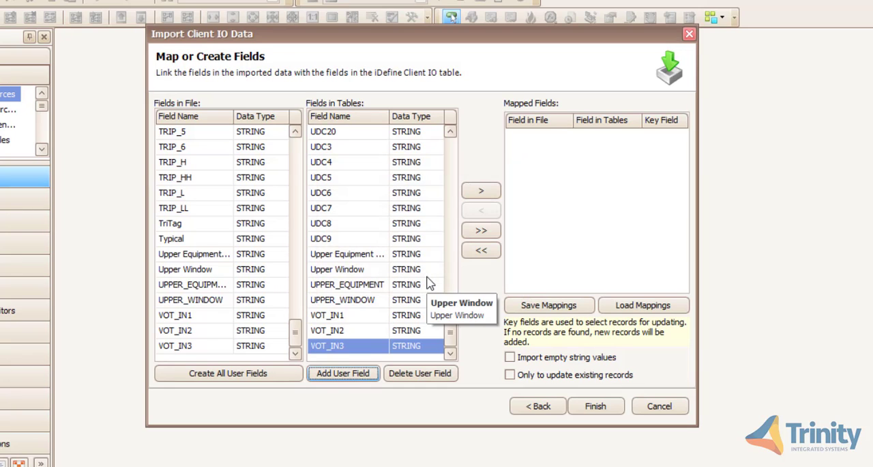
# - Map the file fields VOT_IN1, VOT_IN2 and VOT_IN3 to the table fields of the same names
pyautogui.click(221, 319)
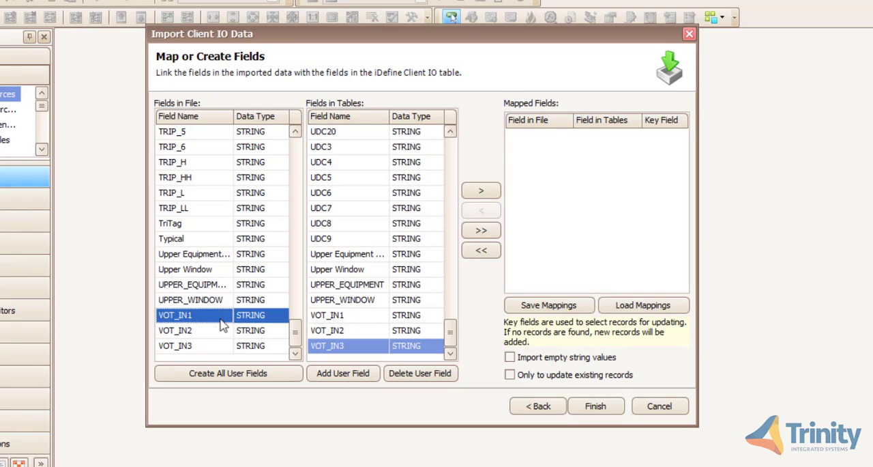
pyautogui.click(366, 317)
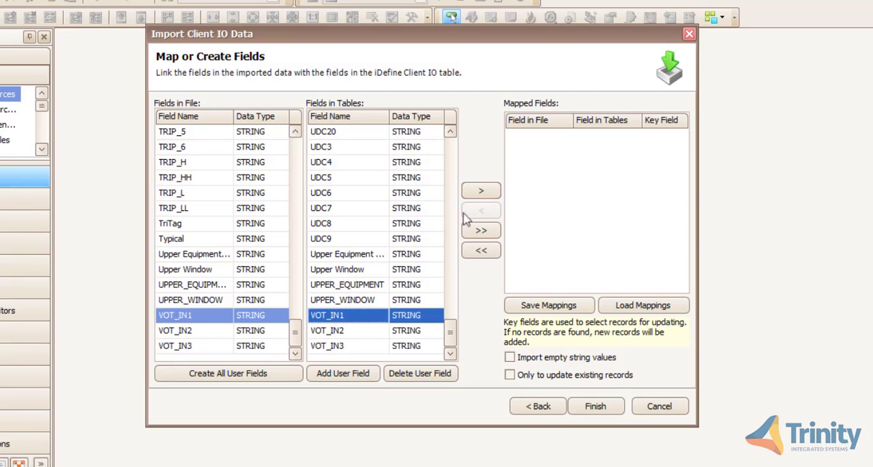
pyautogui.click(481, 193)
pyautogui.click(482, 193)
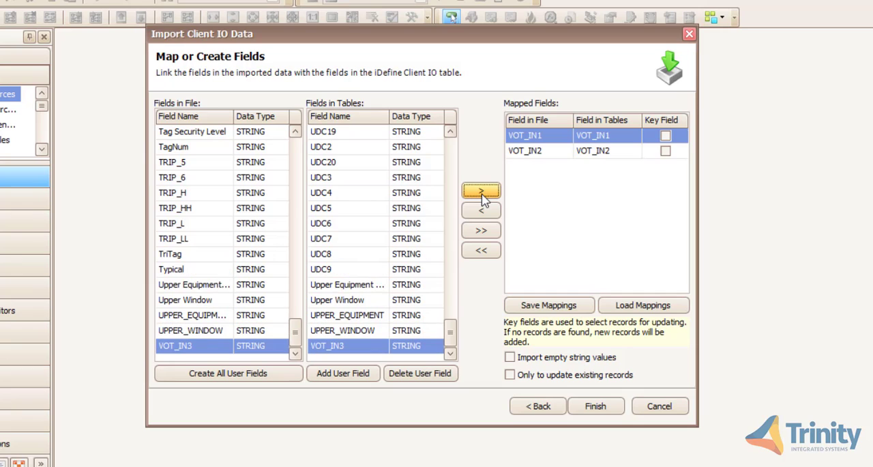
pyautogui.click(482, 193)
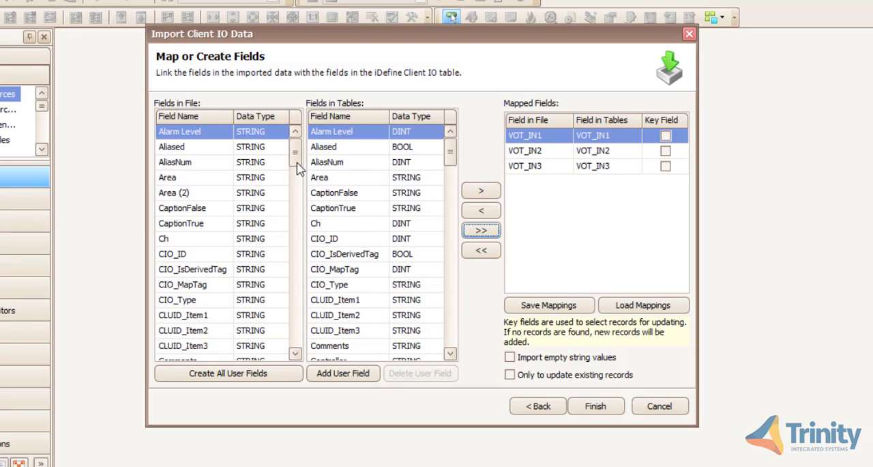
# - Map the file's TriTag field to the table's TriTag field as the key field, and complete the Client IO import
pyautogui.moveTo(298, 163); pyautogui.dragTo(306, 345)
pyautogui.click(208, 287)
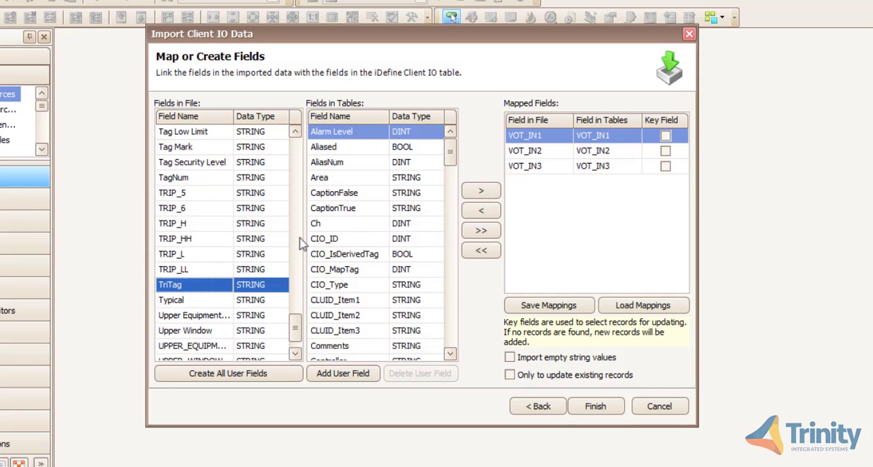
pyautogui.moveTo(452, 158); pyautogui.dragTo(432, 382)
pyautogui.scroll(6, 425, 307)
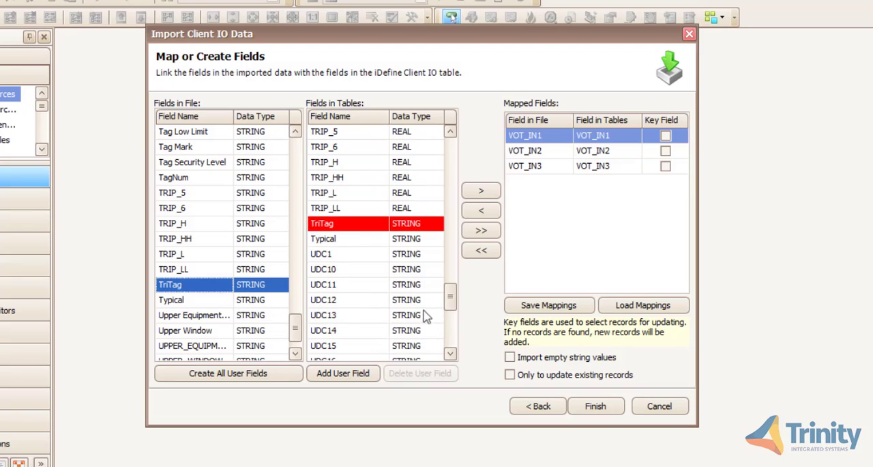
pyautogui.click(359, 225)
pyautogui.click(480, 191)
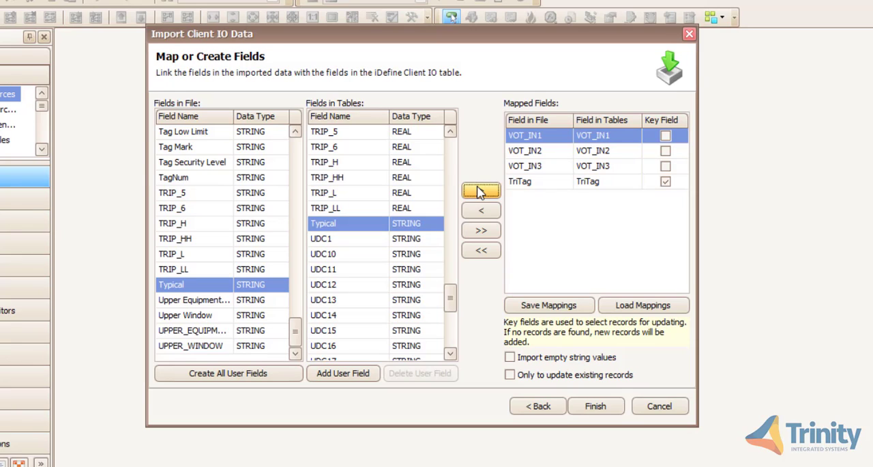
pyautogui.click(596, 406)
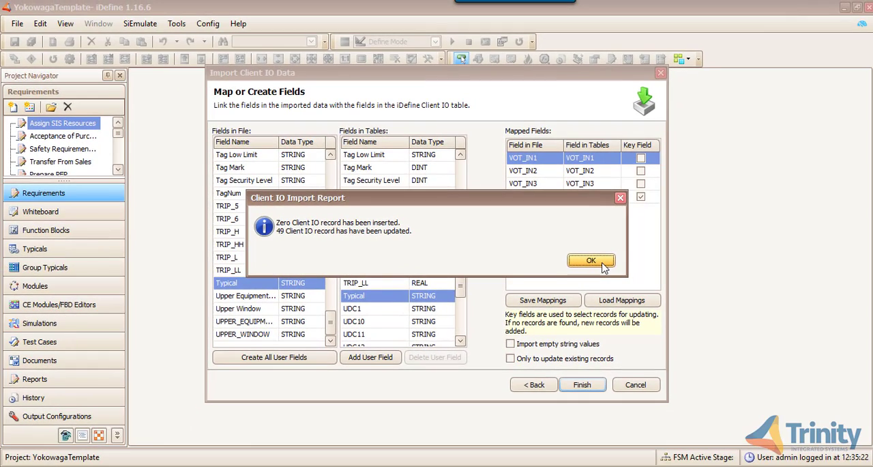
pyautogui.click(590, 261)
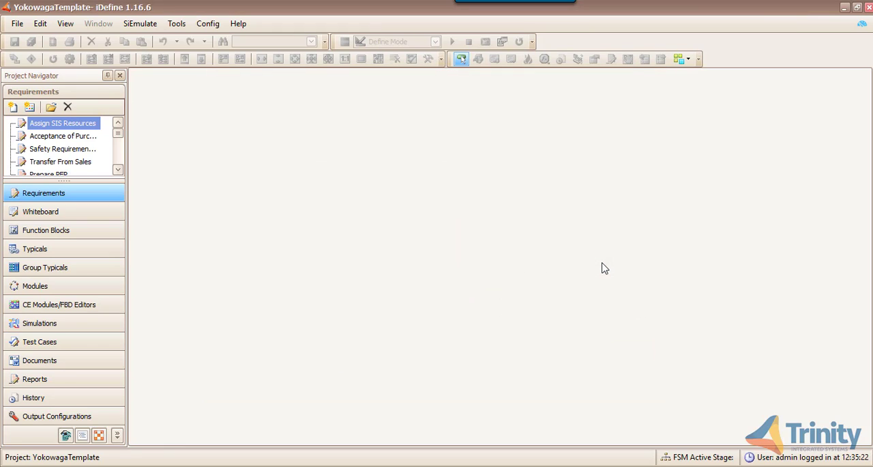
# - Open the Client IO Table and examine the imported values in the VOT_IN1, VOT_IN2 and VOT_IN3 columns
pyautogui.click(183, 25)
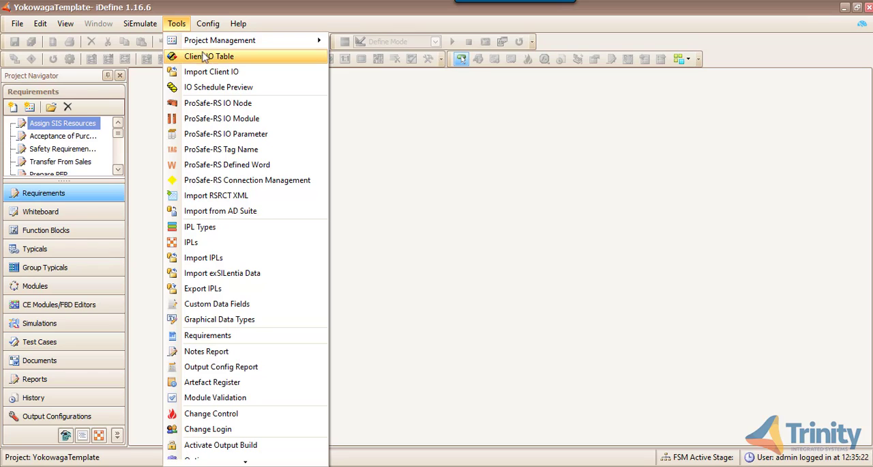
pyautogui.click(206, 58)
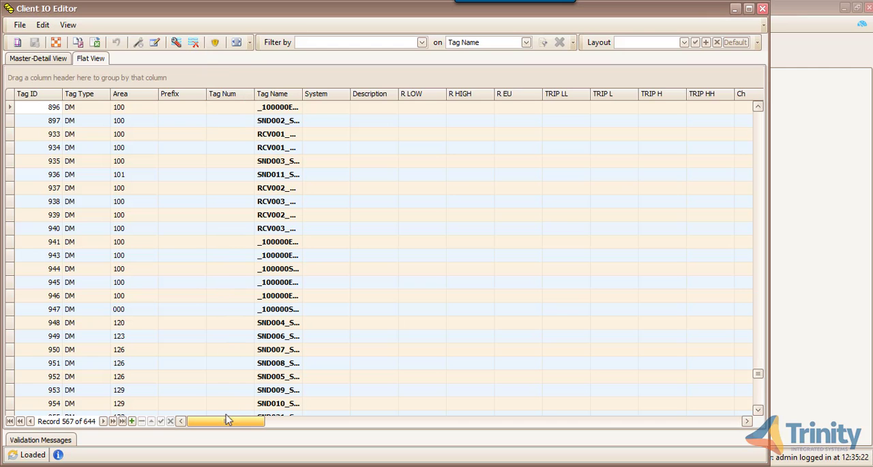
pyautogui.moveTo(228, 419); pyautogui.dragTo(722, 385)
pyautogui.scroll(-5, 667, 314)
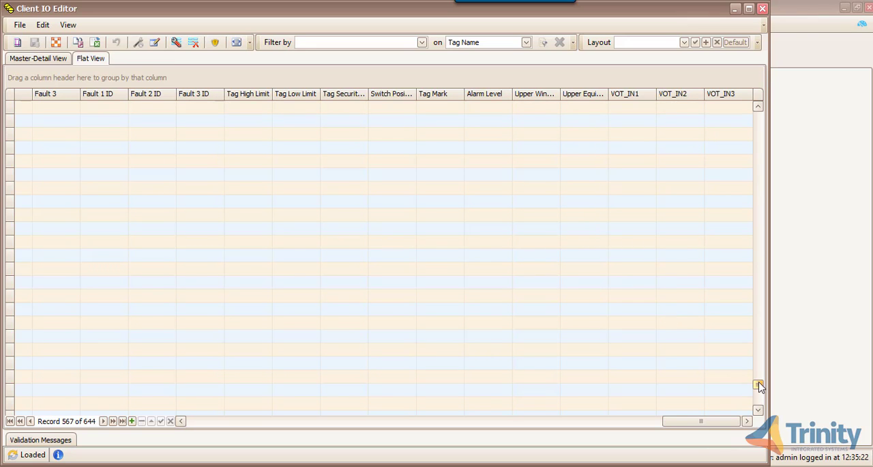
pyautogui.moveTo(758, 385); pyautogui.dragTo(778, 277)
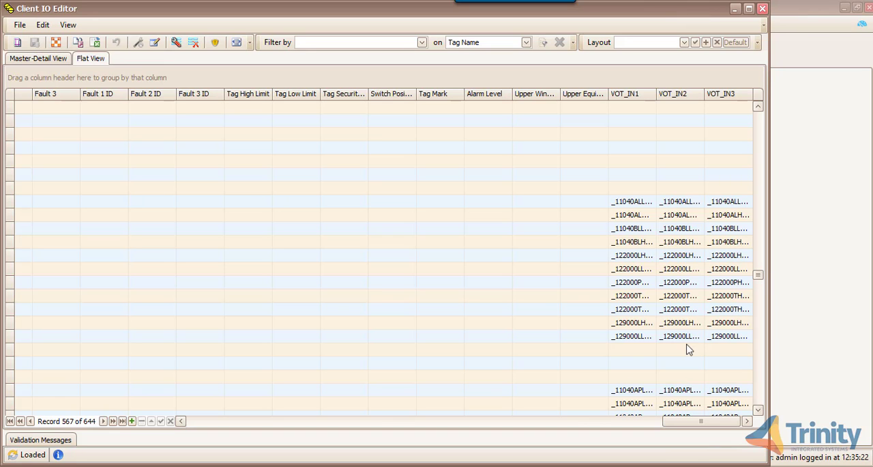
pyautogui.scroll(-1, 687, 350)
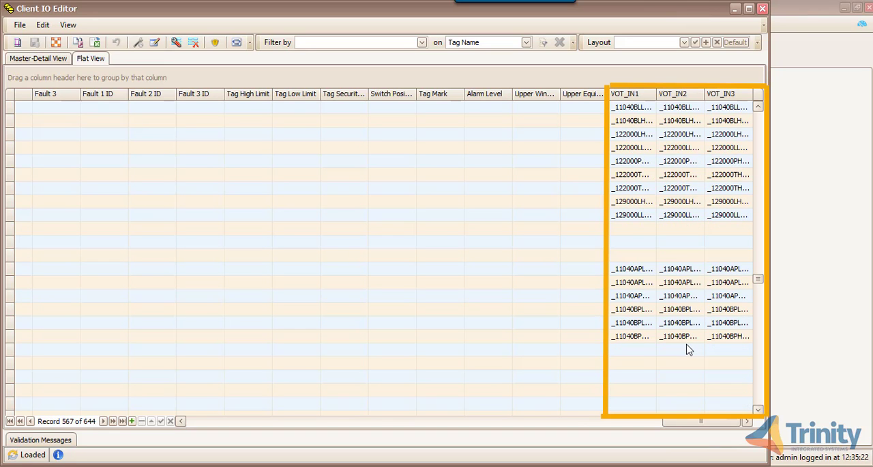
pyautogui.scroll(4, 688, 350)
pyautogui.scroll(2, 688, 349)
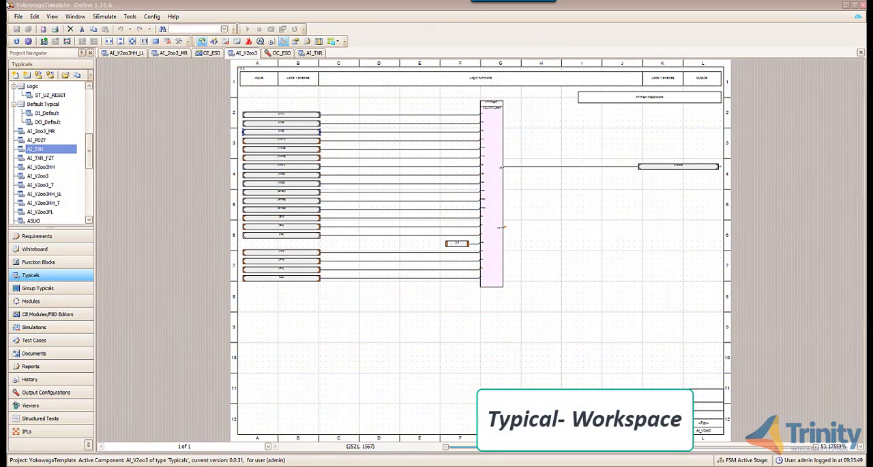
# - Inspect which IO table fields the IN1, IN2 and IN3 input nodes of the AI_V2oo3 typical use
pyautogui.doubleClick(306, 116)
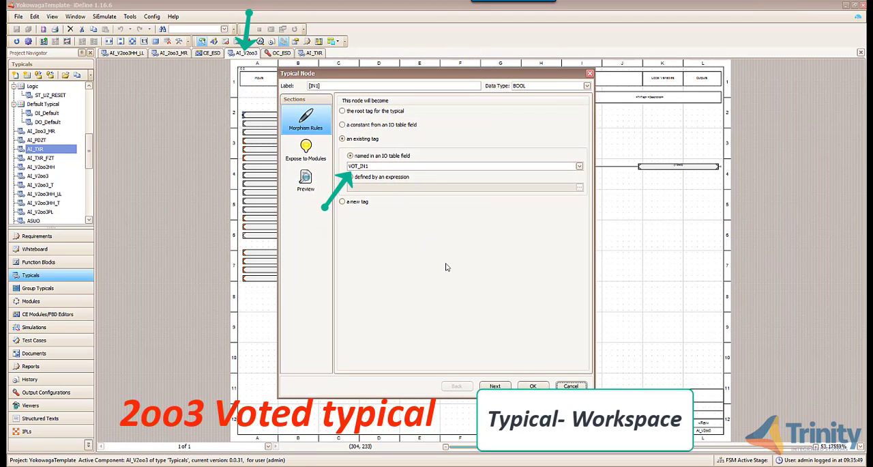
pyautogui.click(533, 386)
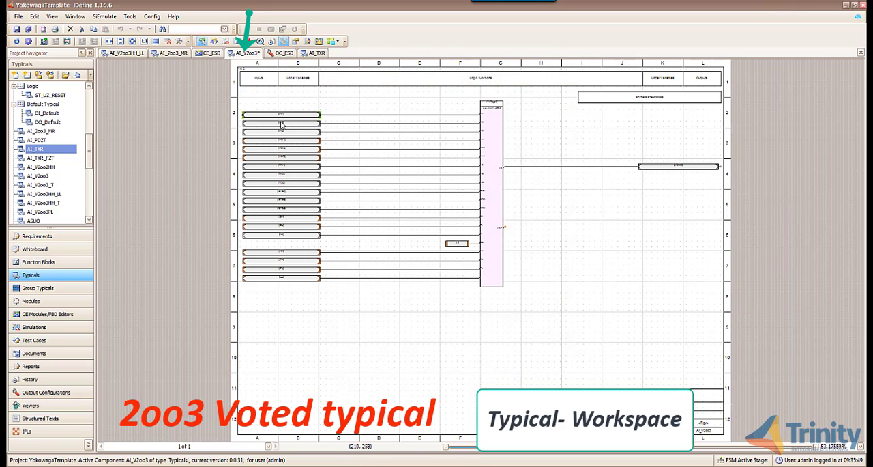
pyautogui.doubleClick(282, 124)
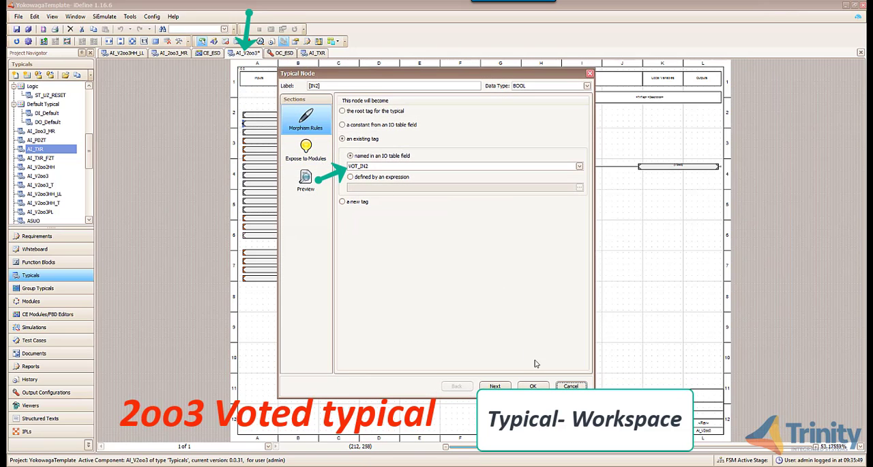
pyautogui.click(533, 386)
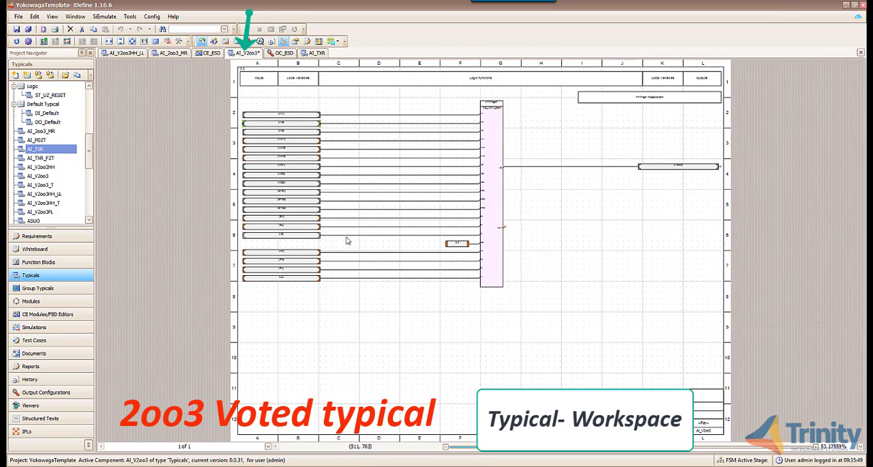
pyautogui.doubleClick(294, 135)
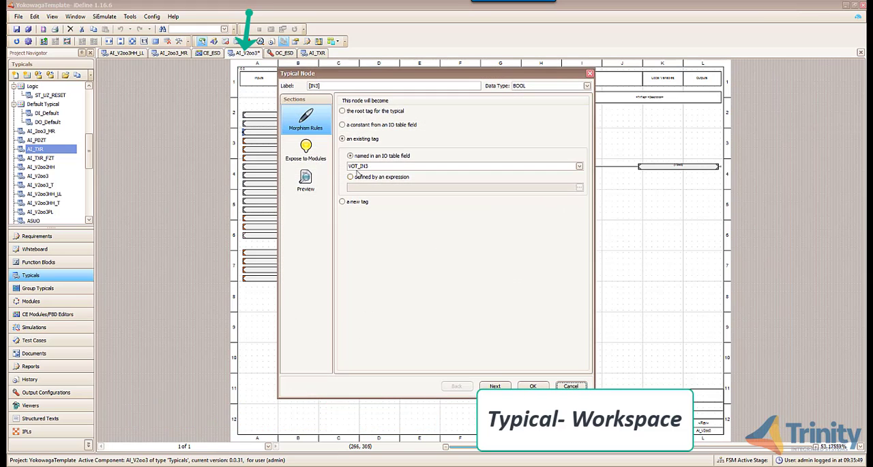
pyautogui.click(532, 386)
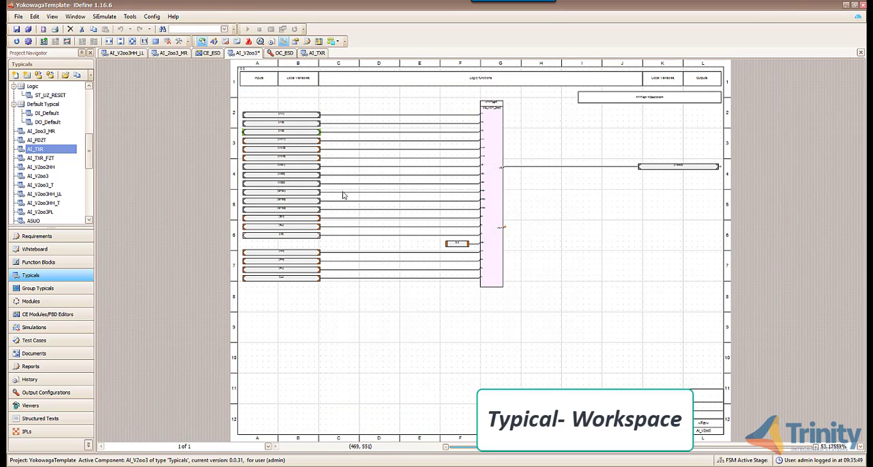
# - Open the AI_TXR typical, inspect the HTRP output node's naming expression, and preview its resolved names for several LZT tags
pyautogui.click(316, 52)
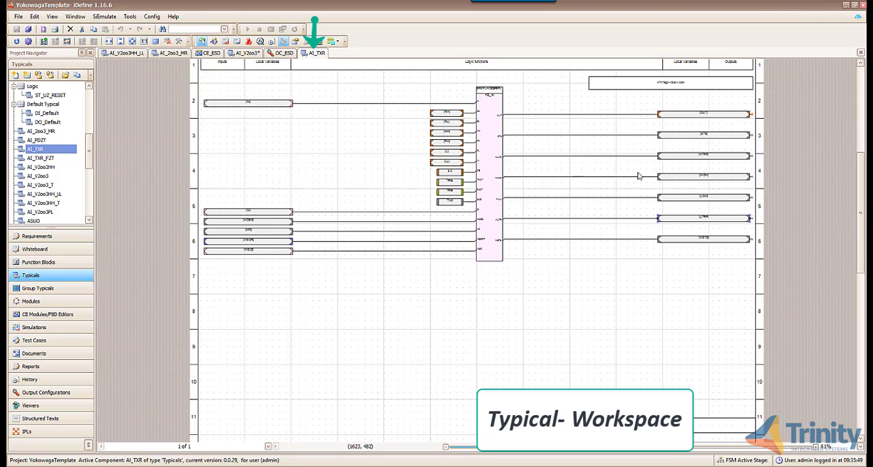
pyautogui.doubleClick(691, 157)
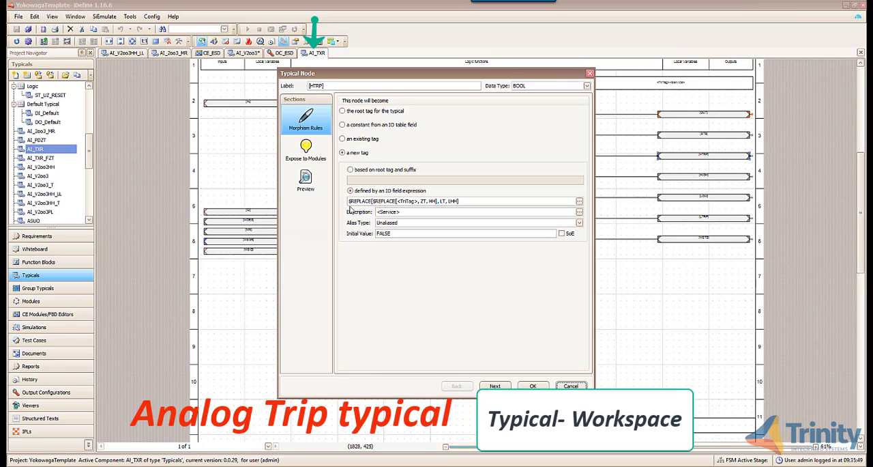
pyautogui.click(306, 186)
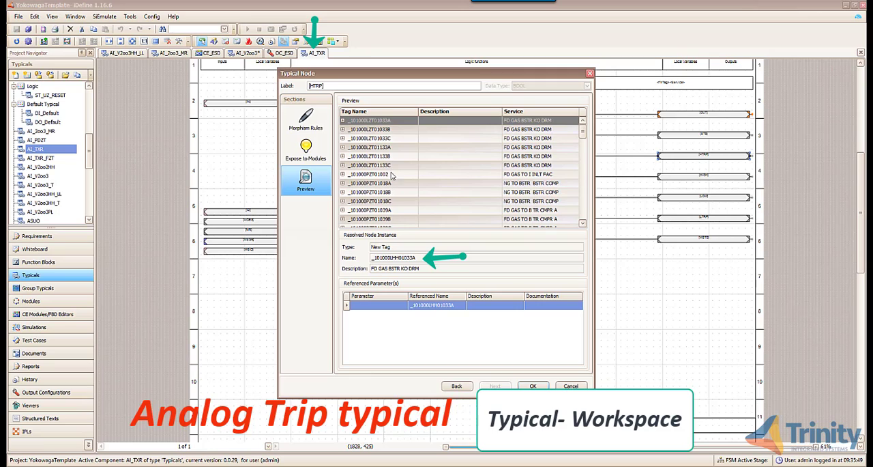
pyautogui.click(403, 129)
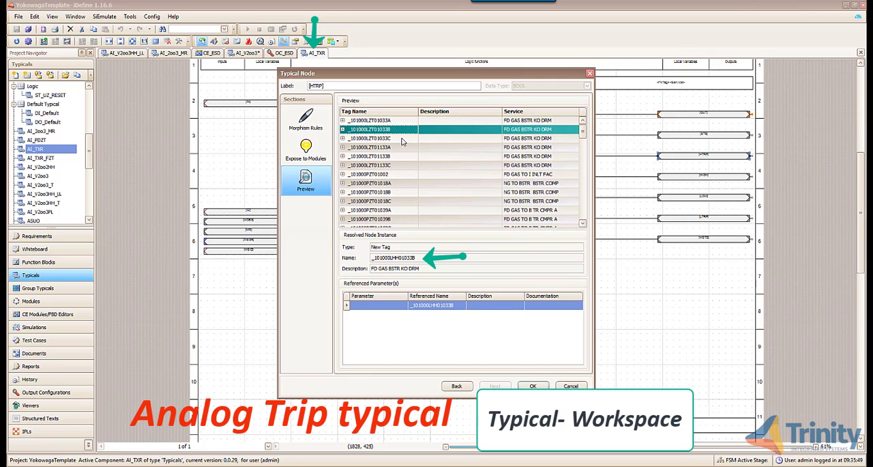
pyautogui.click(402, 138)
pyautogui.click(402, 147)
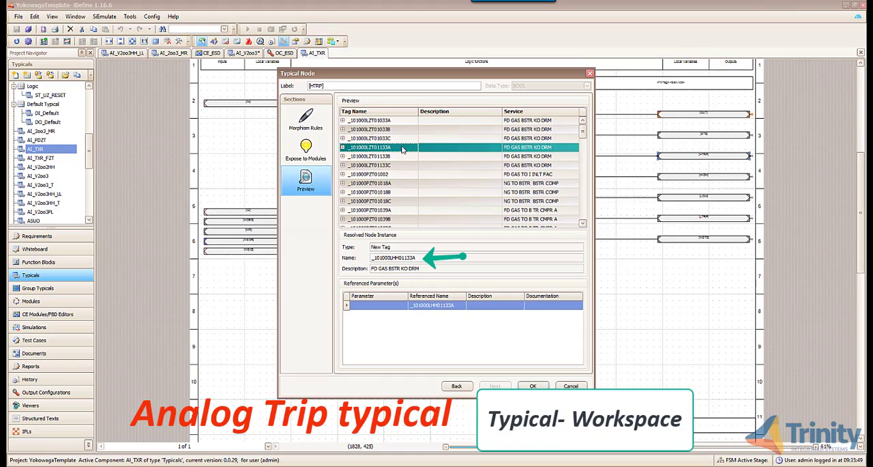
pyautogui.click(402, 156)
pyautogui.click(403, 164)
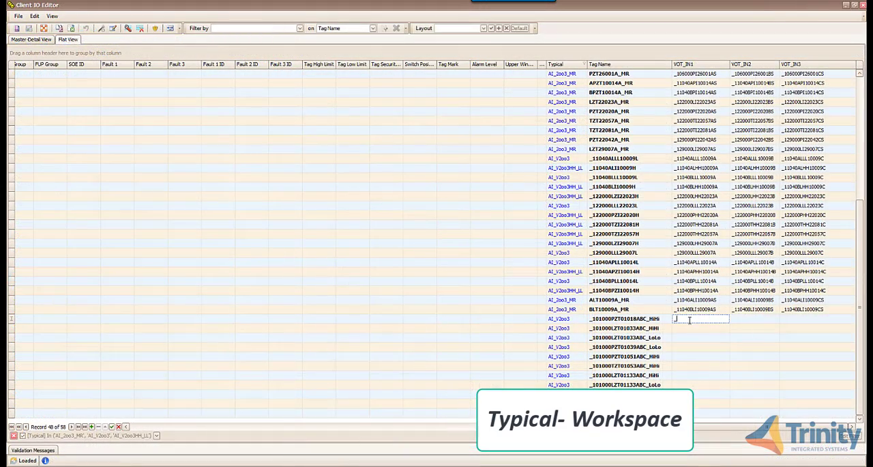
# - In the Client IO table, fill VOT_IN1 to VOT_IN3 of _101000PZT01018ABC_HiHi with _101000PHH01018A, _101000PHH01018B and _101000PHH01018C
pyautogui.write('_101000PHH01018A')
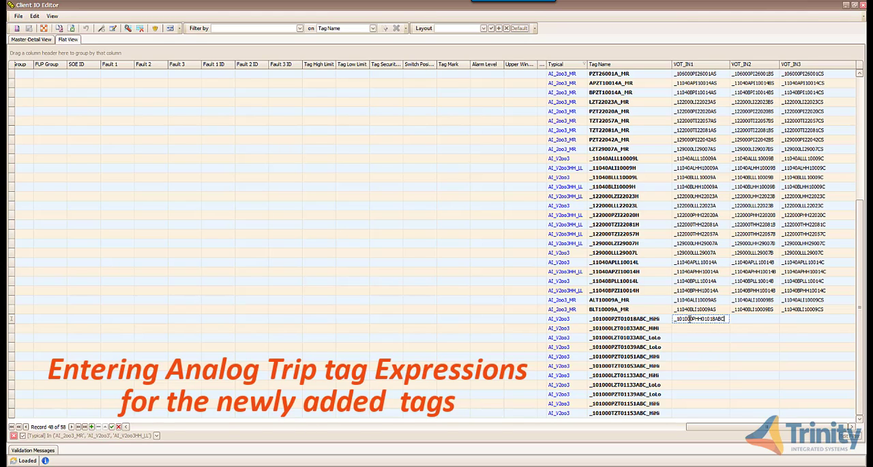
pyautogui.press('Return')
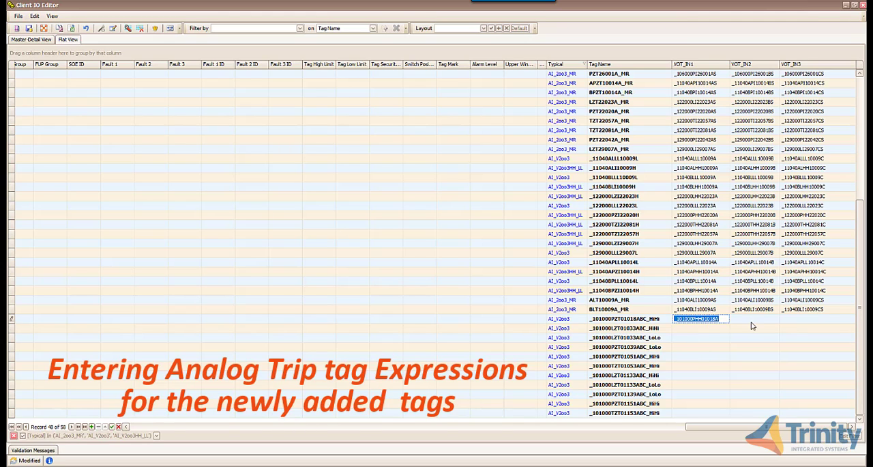
pyautogui.click(754, 319)
pyautogui.write('_101000PHH01018A')
pyautogui.write('B')
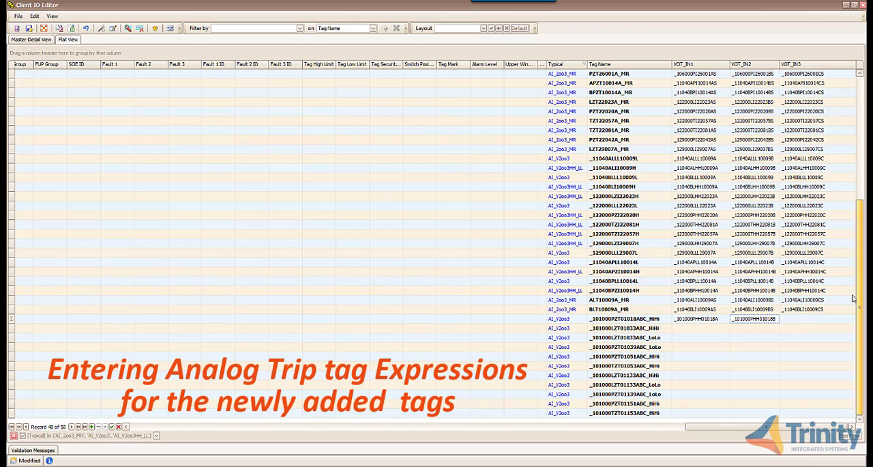
pyautogui.click(807, 321)
pyautogui.write('_101000PHH01018A')
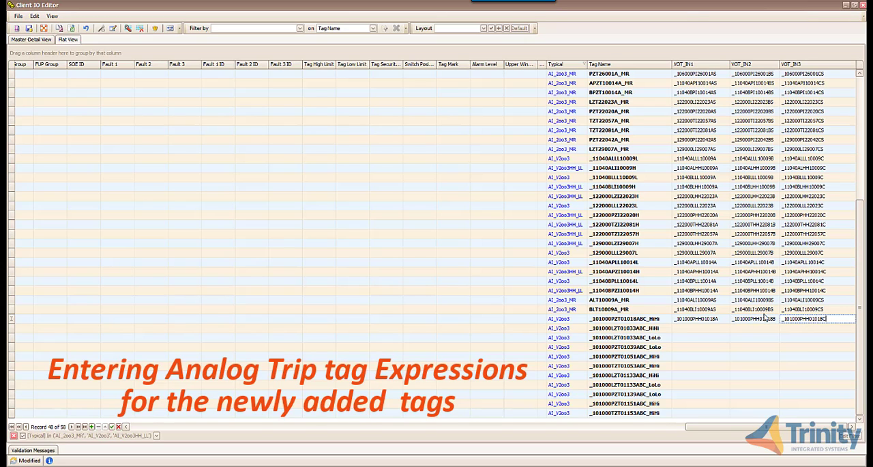
# - Fill VOT_IN1 to VOT_IN3 of _101000LZT01033ABC_HiHi with _101000LHH01033A, _101000LHH01033B and _101000LHH01033C
pyautogui.click(685, 328)
pyautogui.write('_101000L')
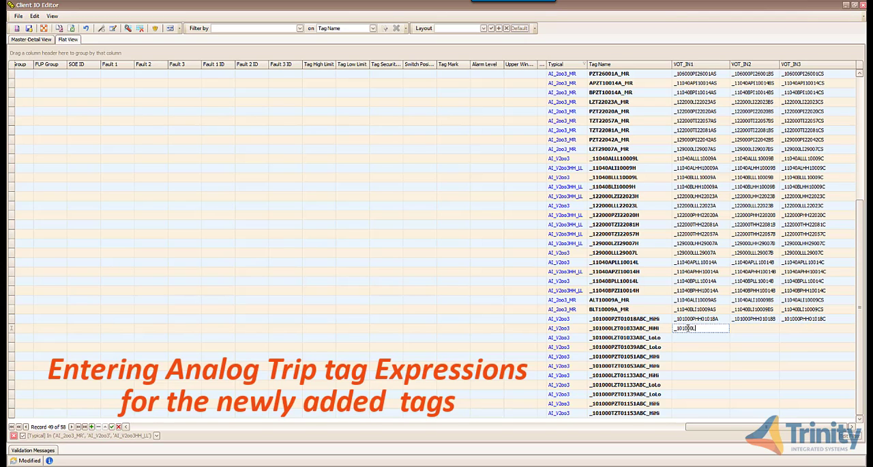
pyautogui.write('HH01033A')
pyautogui.moveTo(720, 328); pyautogui.dragTo(674, 329)
pyautogui.click(755, 329)
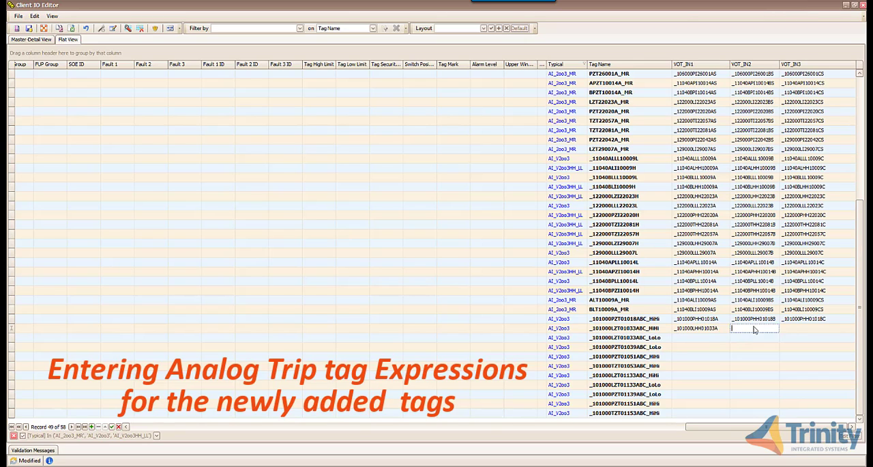
pyautogui.write('_101000LHH01033A')
pyautogui.press('BackSpace')
pyautogui.write('B')
pyautogui.click(788, 329)
pyautogui.write('_101000LHH01033A')
pyautogui.press('BackSpace')
pyautogui.write('C')
# - Fill VOT_IN1 to VOT_IN3 of _101000LZT01033ABC_LoLo with _101000LLL01033A, _101000LLL01033B and _101000LLL01033C
pyautogui.click(692, 338)
pyautogui.write('_101000LLL0103')
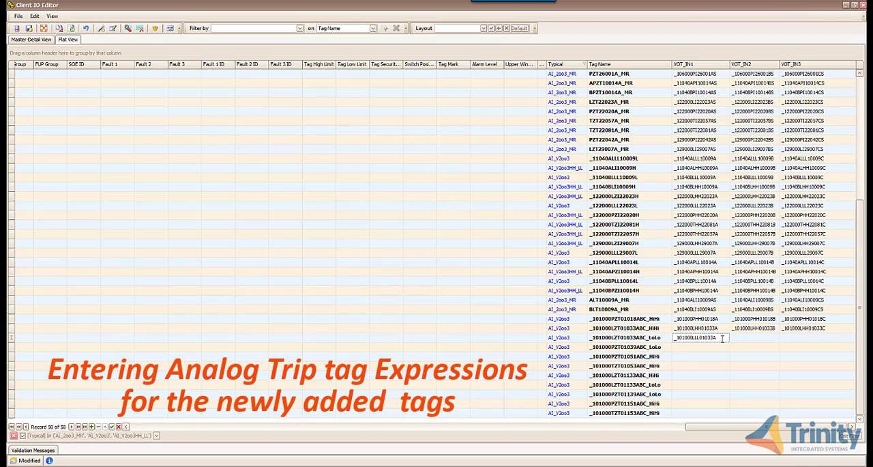
pyautogui.moveTo(724, 338); pyautogui.dragTo(675, 338)
pyautogui.hotkey('ctrl', 'c')
pyautogui.click(748, 338)
pyautogui.hotkey('ctrl', 'v')
pyautogui.press('BackSpace')
pyautogui.write('B')
pyautogui.click(797, 340)
pyautogui.hotkey('ctrl', 'v')
pyautogui.press('BackSpace')
pyautogui.write('C')
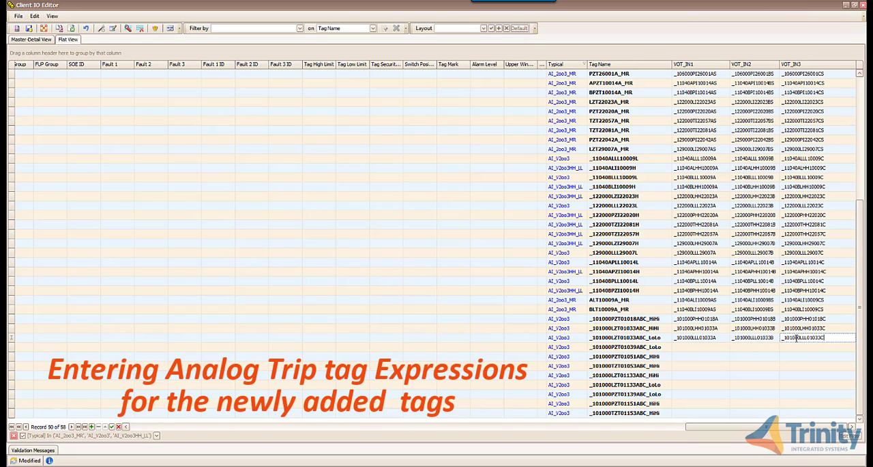
# - Fill VOT_IN1 to VOT_IN3 of _101000PZT01039ABC_LoLo with _101000PLL01039A, _101000PLL01039B and _101000PLL01039C
pyautogui.click(692, 348)
pyautogui.write('_1')
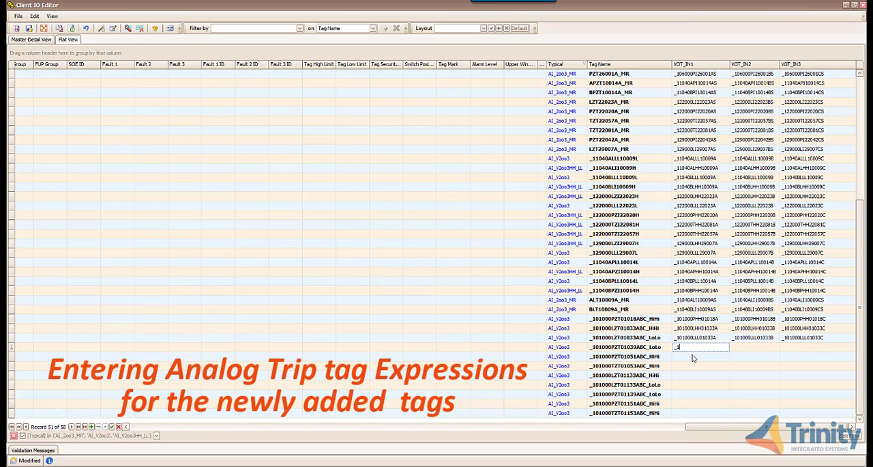
pyautogui.write('01000PLL01039A')
pyautogui.moveTo(675, 347); pyautogui.dragTo(721, 348)
pyautogui.hotkey('ctrl', 'c')
pyautogui.click(752, 350)
pyautogui.hotkey('ctrl', 'v')
pyautogui.press('BackSpace')
pyautogui.write('B')
pyautogui.click(792, 350)
pyautogui.hotkey('ctrl', 'v')
pyautogui.press('BackSpace')
pyautogui.write('C')
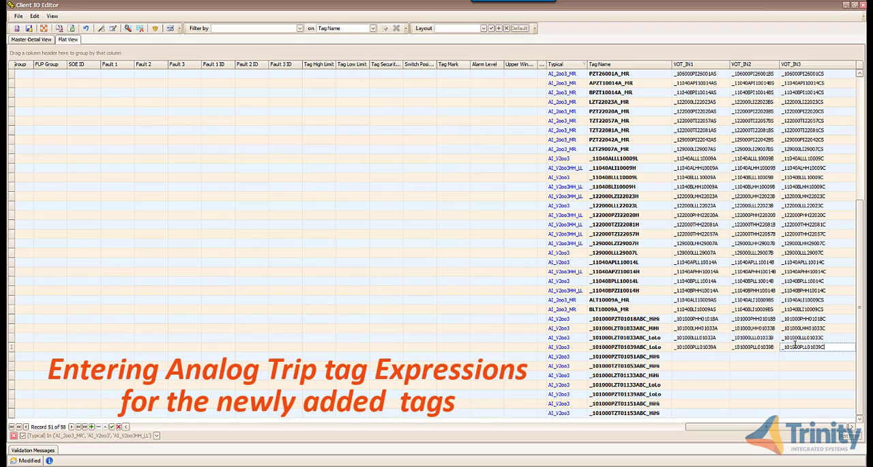
# - Fill VOT_IN1 to VOT_IN3 of _101000PZT01051ABC_HiHi with _101000PHH01051A, _101000PHH01051B and _101000PHH01051C
pyautogui.click(694, 357)
pyautogui.write('_101000PHH')
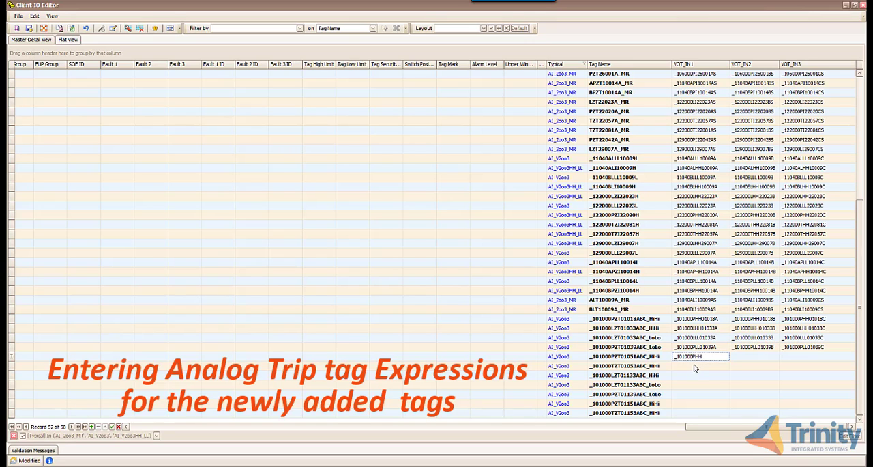
pyautogui.write('01051A')
pyautogui.click(751, 356)
pyautogui.hotkey('ctrl', 'v')
pyautogui.press('BackSpace')
pyautogui.write('B')
pyautogui.click(791, 356)
pyautogui.hotkey('ctrl', 'v')
pyautogui.press('BackSpace')
pyautogui.write('C')
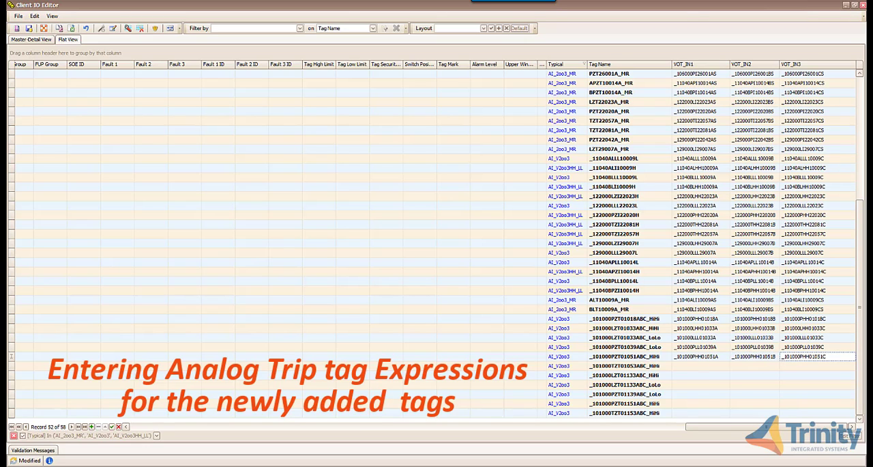
# - Fill VOT_IN1 to VOT_IN3 of _101000TZT01053ABC_HiHi with _101000THH01053A, _101000THH01053B and _101000THH01053C
pyautogui.click(699, 367)
pyautogui.write('_101000THH0')
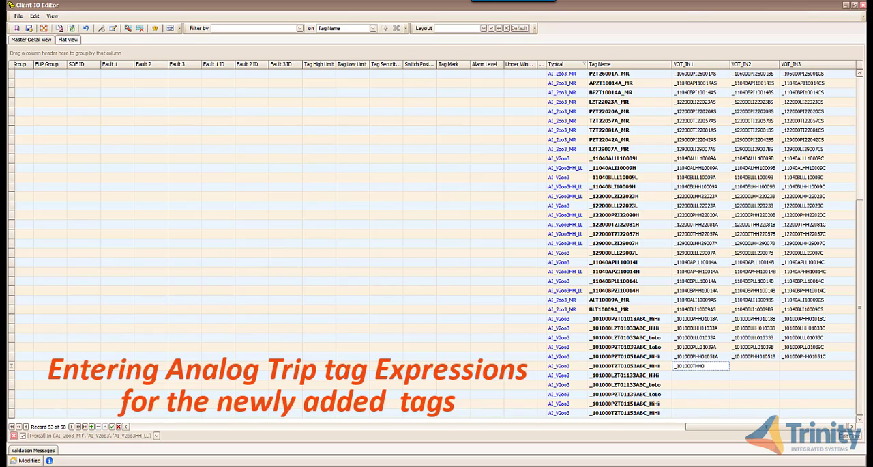
pyautogui.write('1053A')
pyautogui.doubleClick(722, 366)
pyautogui.click(738, 366)
pyautogui.hotkey('ctrl', 'v')
pyautogui.click(790, 366)
pyautogui.hotkey('ctrl', 'v')
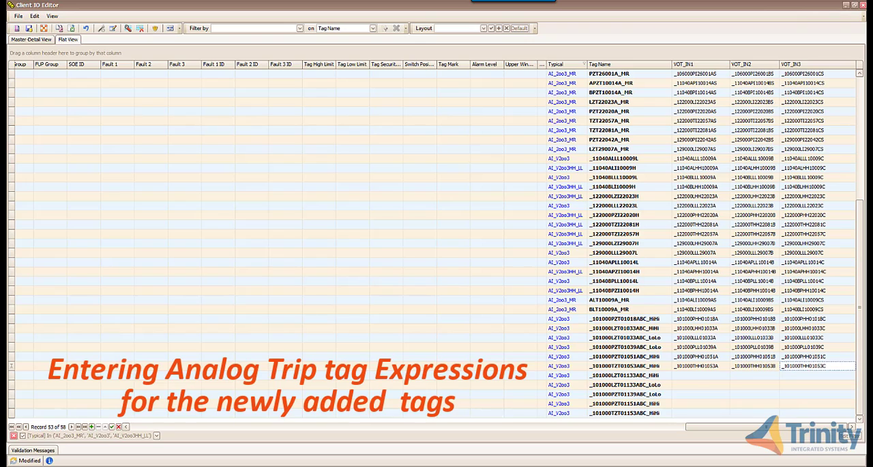
# - Fill VOT_IN1 to VOT_IN3 of _101000LZT01133ABC_HiHi with _101000LHH01133A, _101000LHH01133B and _101000LHH01133C
pyautogui.click(696, 376)
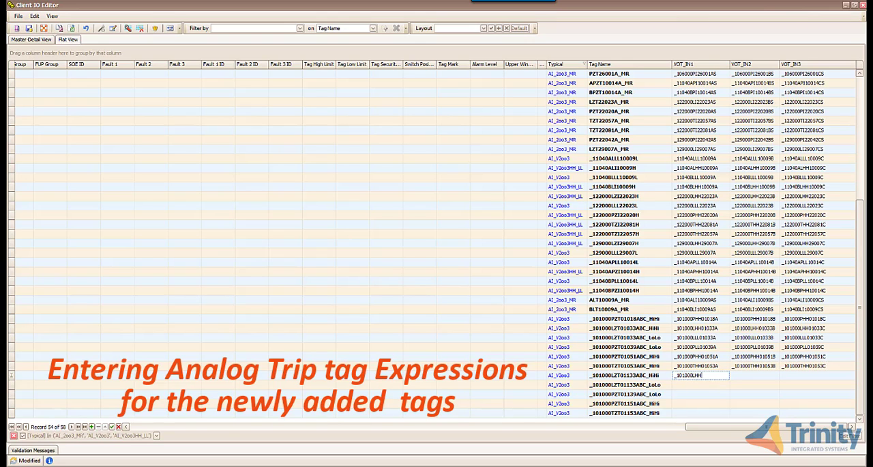
pyautogui.doubleClick(716, 376)
pyautogui.click(744, 376)
pyautogui.hotkey('ctrl', 'v')
pyautogui.press('BackSpace')
pyautogui.write('B')
pyautogui.click(799, 376)
pyautogui.hotkey('ctrl', 'v')
pyautogui.press('BackSpace')
pyautogui.write('C')
# - Fill VOT_IN1 to VOT_IN3 of _101000LZT01133ABC_LoLo with _101000LLL01133A, _101000LLL01133B and _101000LLL01133C
pyautogui.click(696, 384)
pyautogui.write('_101000LLL01133A')
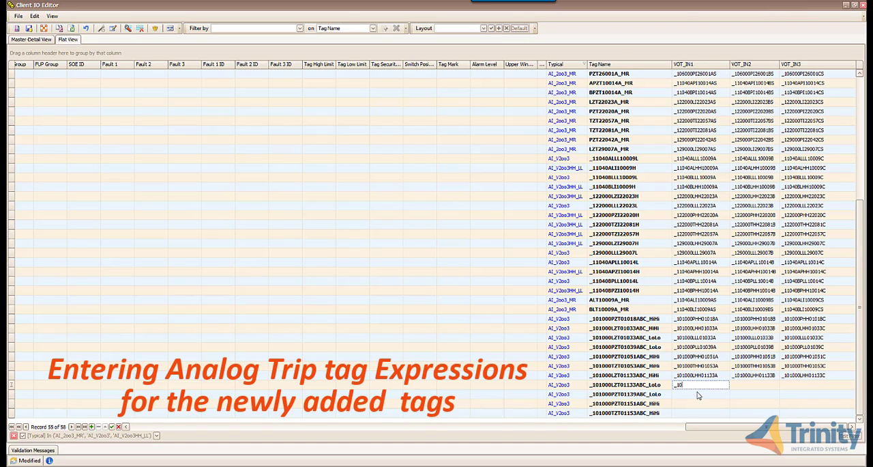
pyautogui.click(754, 384)
pyautogui.hotkey('ctrl', 'v')
pyautogui.press('BackSpace')
pyautogui.write('B')
pyautogui.click(799, 384)
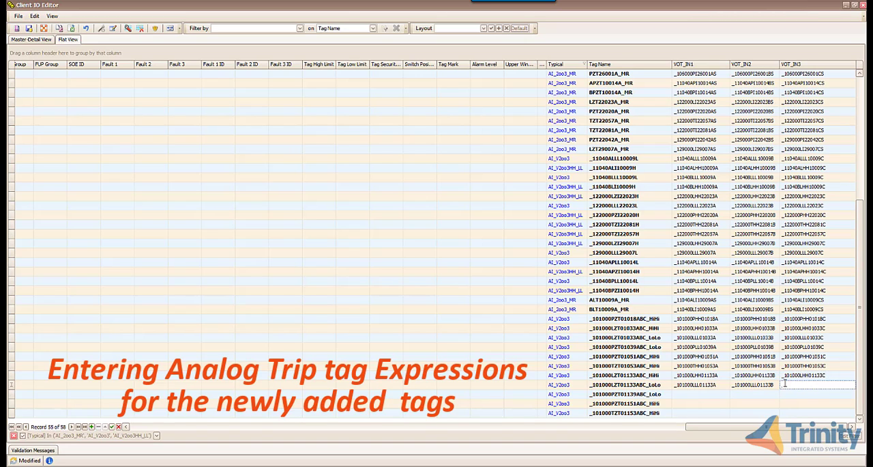
pyautogui.hotkey('ctrl', 'v')
pyautogui.press('BackSpace')
pyautogui.write('C')
# - Fill VOT_IN1 to VOT_IN3 of _101000PZT01139ABC_LoLo with _101000PLL01139A, _101000PLL01139B and _101000PLL01139C
pyautogui.click(709, 393)
pyautogui.write('_101000PZT')
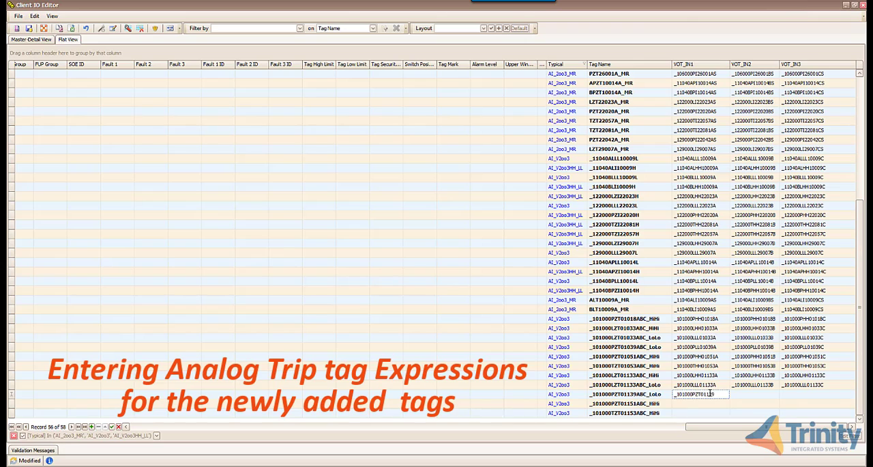
pyautogui.press('BackSpace')
pyautogui.press('BackSpace')
pyautogui.write('A')
pyautogui.press('Return')
pyautogui.hotkey('ctrl', 'c')
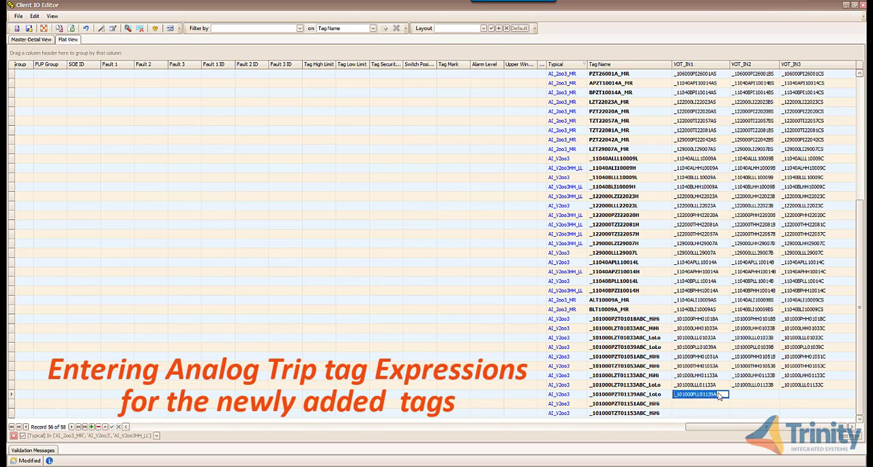
pyautogui.click(749, 394)
pyautogui.hotkey('ctrl', 'v')
pyautogui.press('BackSpace')
pyautogui.write('B')
pyautogui.click(787, 393)
pyautogui.hotkey('ctrl', 'v')
pyautogui.press('BackSpace')
pyautogui.write('C')
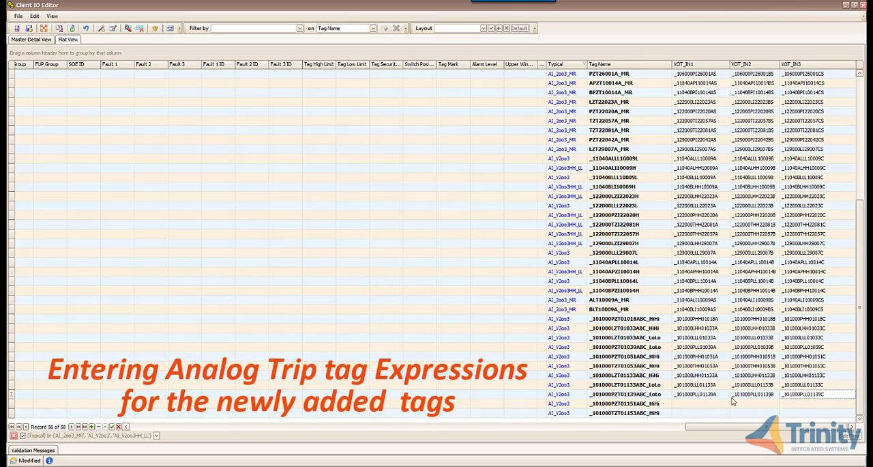
# - Fill VOT_IN1 to VOT_IN3 of _101000PZT01151ABC_HiHi with _101000PHH01151A, _101000PHH01151B and _101000PHH01151C
pyautogui.click(724, 403)
pyautogui.write('_101000PHH01151A')
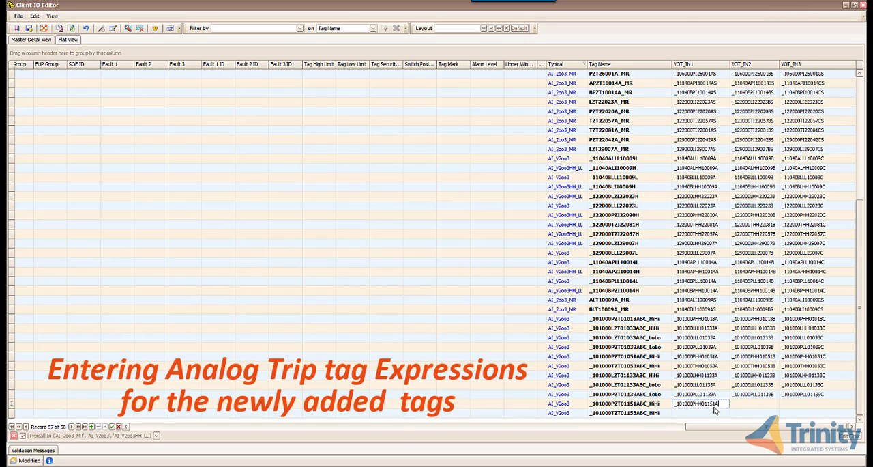
pyautogui.press('Return')
pyautogui.hotkey('ctrl', 'c')
pyautogui.click(742, 403)
pyautogui.hotkey('ctrl', 'v')
pyautogui.press('BackSpace')
pyautogui.hotkey('shift', 'b')
pyautogui.click(790, 403)
pyautogui.hotkey('ctrl', 'v')
pyautogui.press('BackSpace')
pyautogui.hotkey('shift', 'c')
# - Fill VOT_IN1 to VOT_IN3 of _101000TZT01153ABC_HiHi with _101000THH01153A, _101000THH01153B and _101000THH01153C
pyautogui.click(709, 412)
pyautogui.write('_')
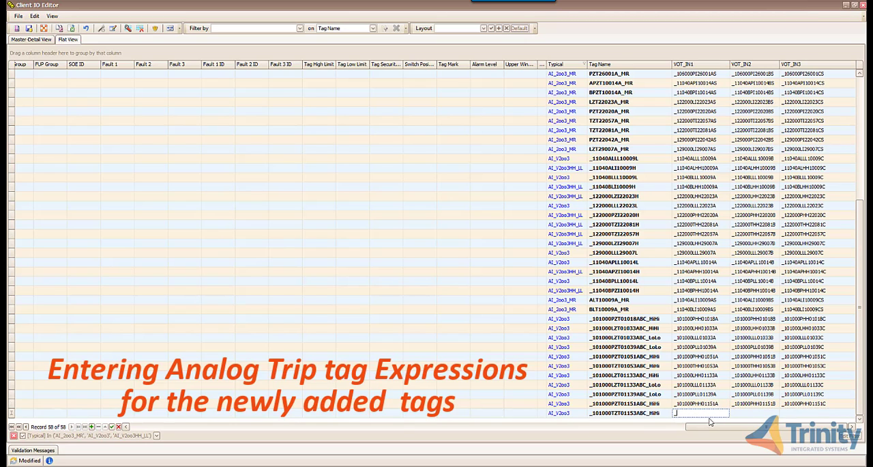
pyautogui.write('101000THH01153A')
pyautogui.press('Return')
pyautogui.hotkey('ctrl', 'c')
pyautogui.click(742, 413)
pyautogui.hotkey('ctrl', 'v')
pyautogui.press('BackSpace')
pyautogui.hotkey('shift', 'b')
pyautogui.click(790, 412)
pyautogui.hotkey('ctrl', 'v')
pyautogui.press('Return')
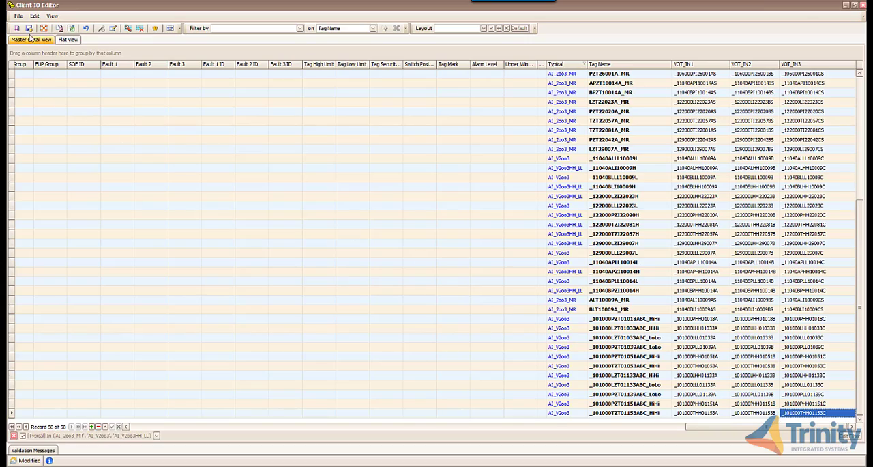
# - Save the voter input entries made in the Client IO table
pyautogui.click(30, 29)
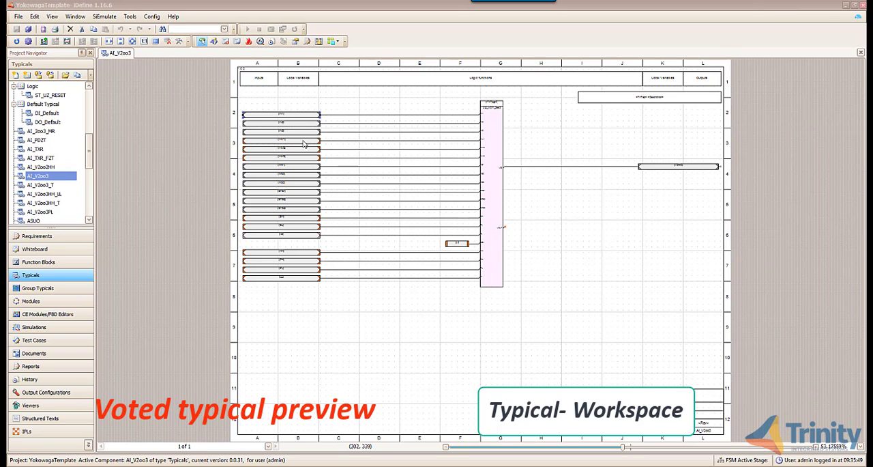
# - Preview the resolved tag names of the [IN1] node in the AI_V2oo3 typical for the LZT and PZT voted tags, through _101000PZT01051ABC_HiHi
pyautogui.doubleClick(301, 119)
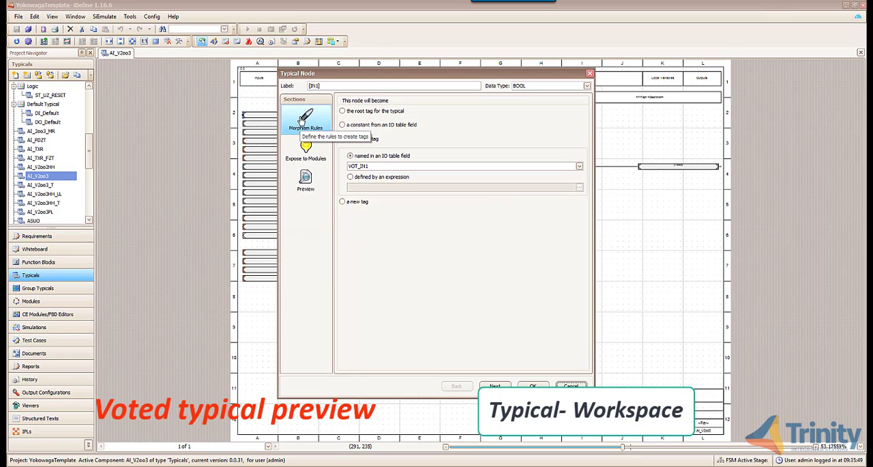
pyautogui.click(312, 185)
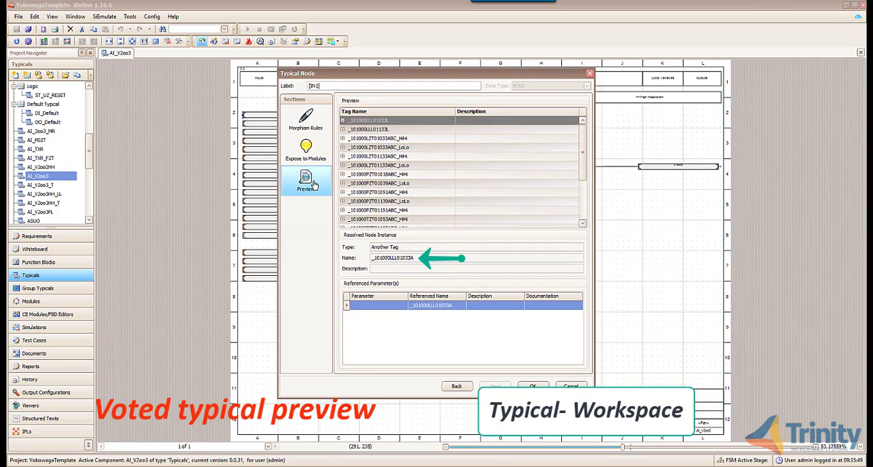
pyautogui.click(410, 139)
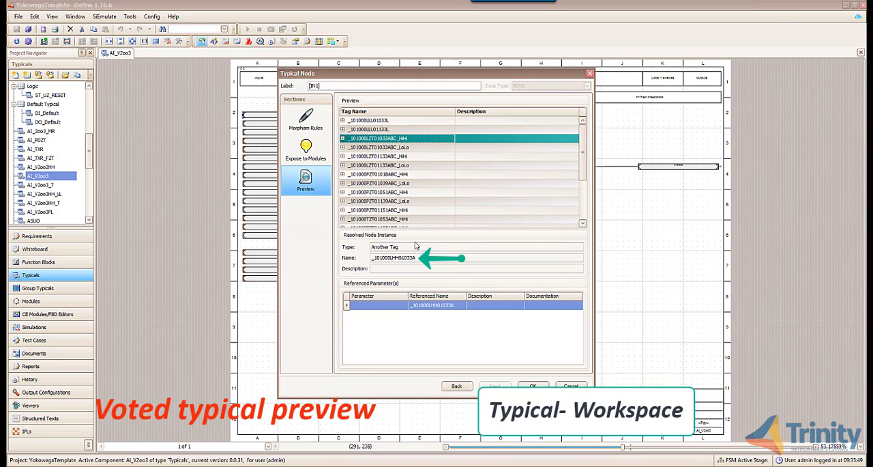
pyautogui.click(412, 148)
pyautogui.click(413, 158)
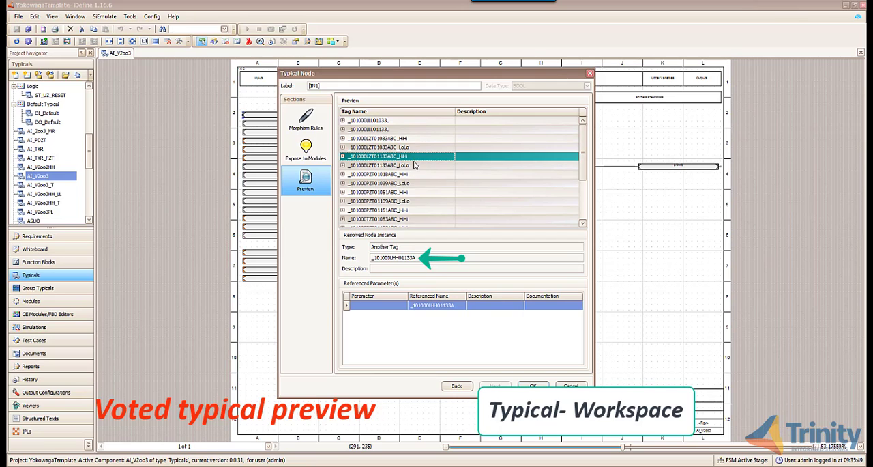
pyautogui.click(413, 165)
pyautogui.click(413, 174)
pyautogui.click(415, 182)
pyautogui.click(415, 191)
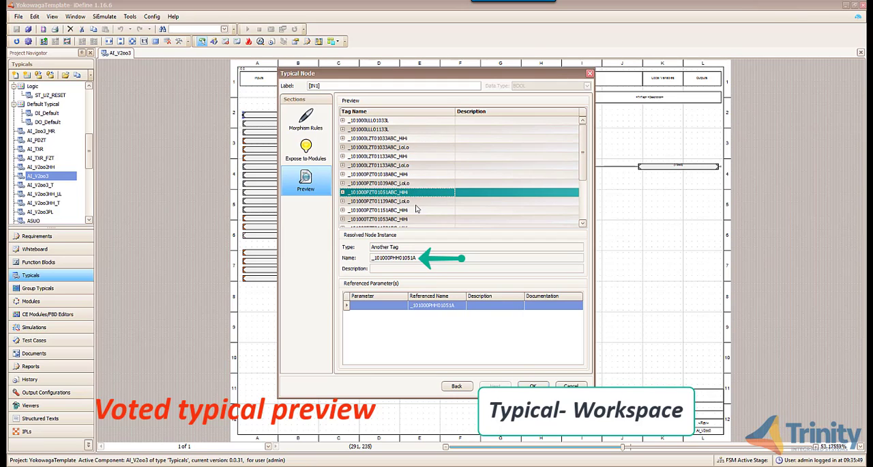
pyautogui.click(533, 386)
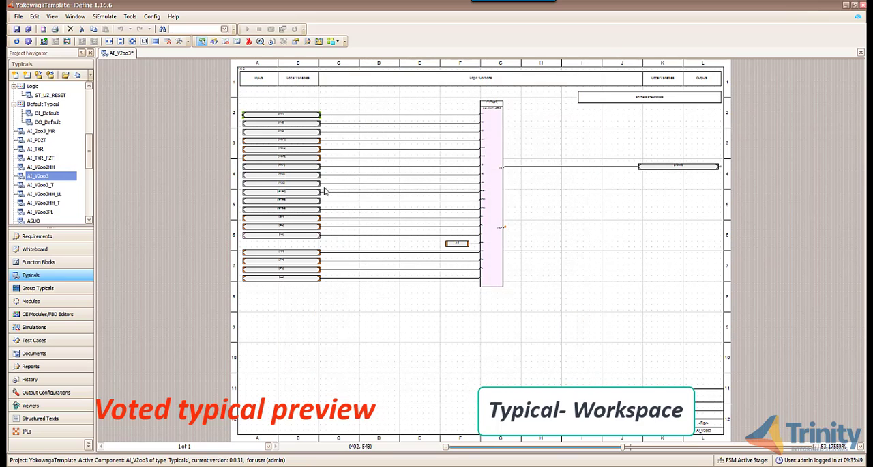
# - Preview the resolved tag names of the [IN2] node in the AI_V2oo3 typical for the voted tags from _101000LZT01033ABC_HiHi to _101000PZT01039ABC_LoLo
pyautogui.doubleClick(300, 125)
pyautogui.click(303, 150)
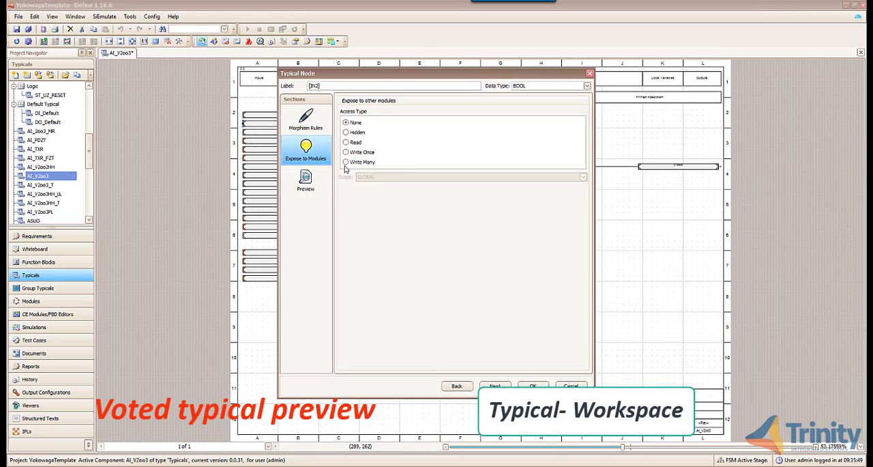
pyautogui.click(307, 181)
pyautogui.click(422, 139)
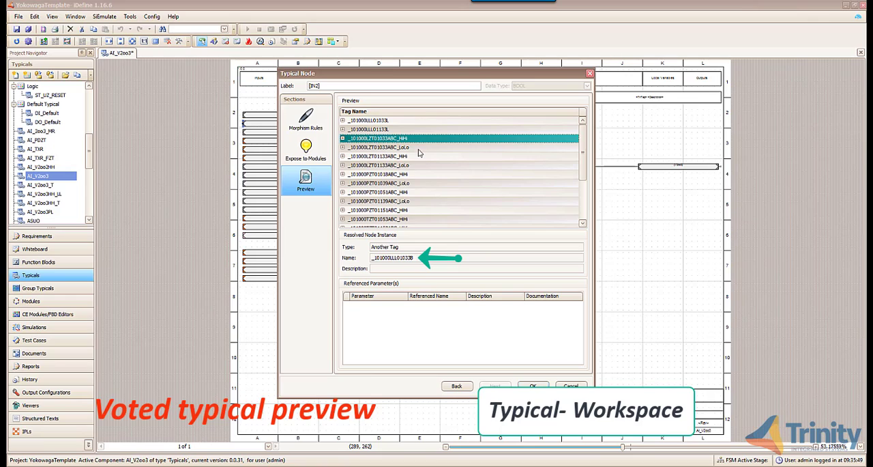
pyautogui.click(422, 147)
pyautogui.click(421, 156)
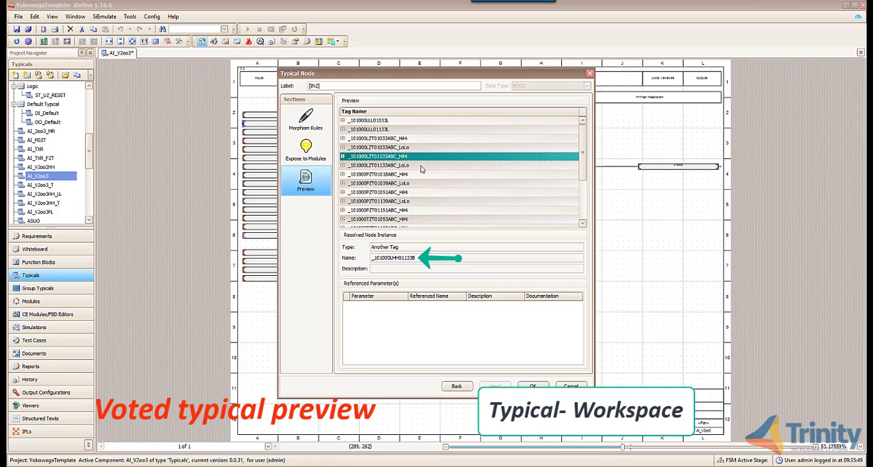
pyautogui.click(422, 166)
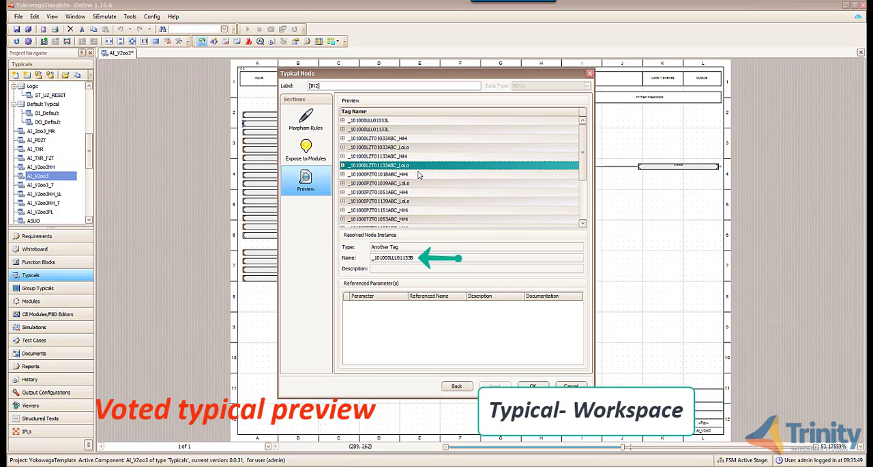
pyautogui.click(419, 174)
pyautogui.click(421, 183)
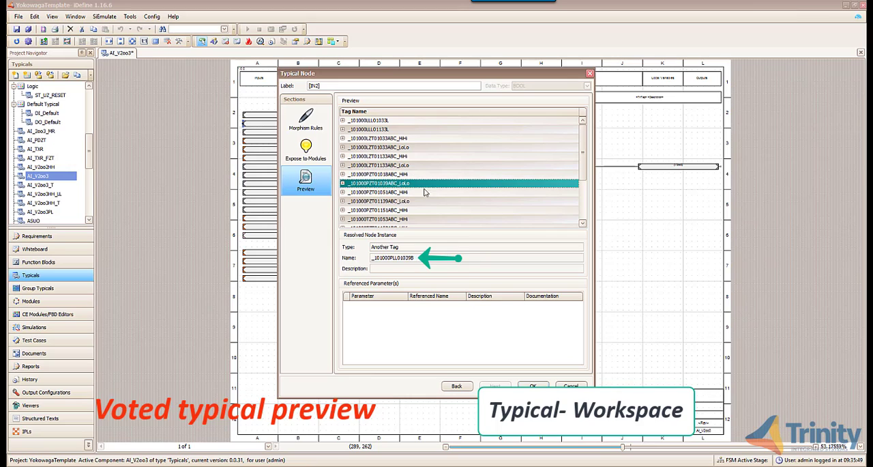
pyautogui.click(534, 385)
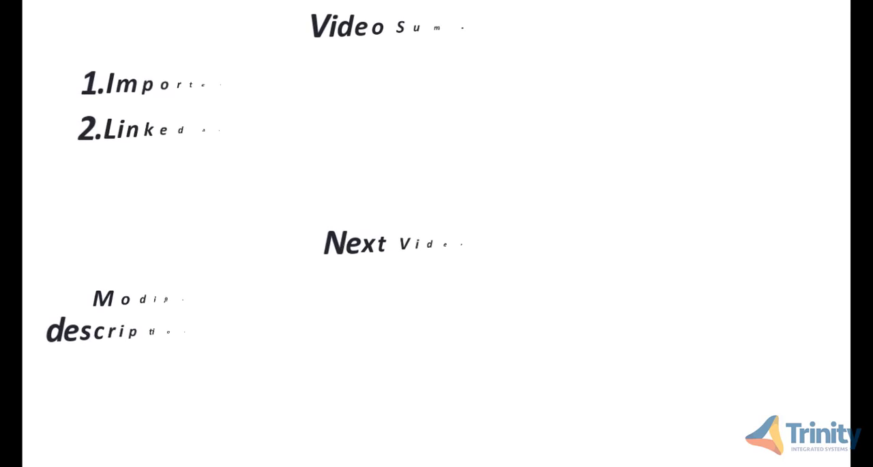